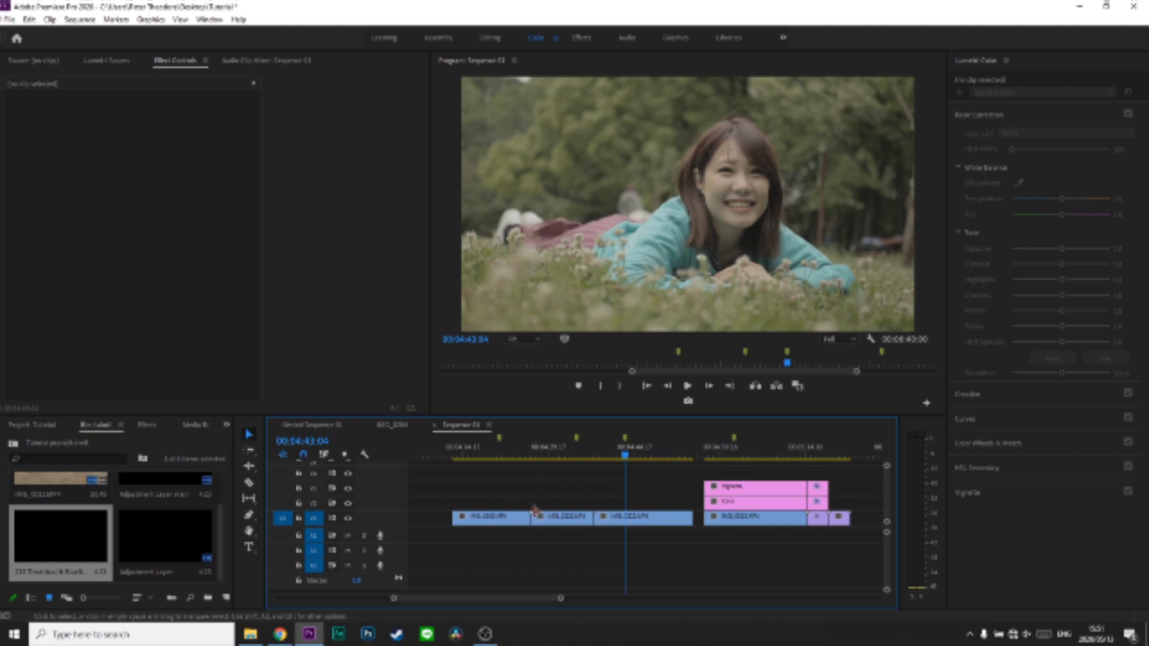
Position the playhead at the marker over the first clip and delete the existing Adjustment Layer item from the bin.
click(499, 456)
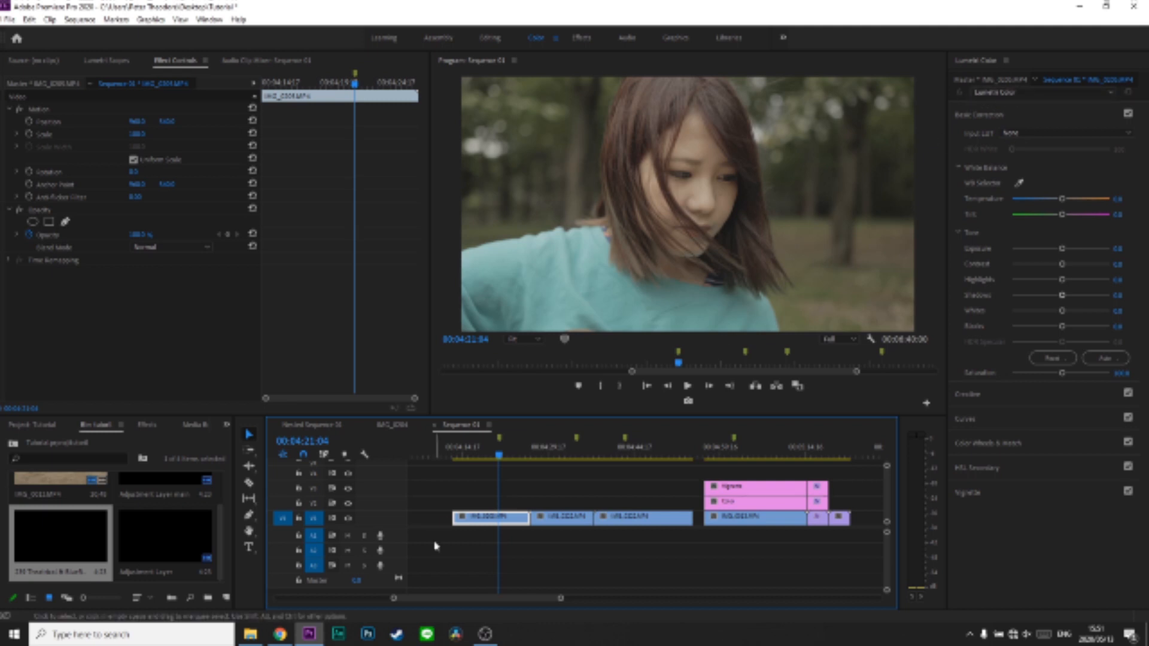
click(171, 540)
key(Delete)
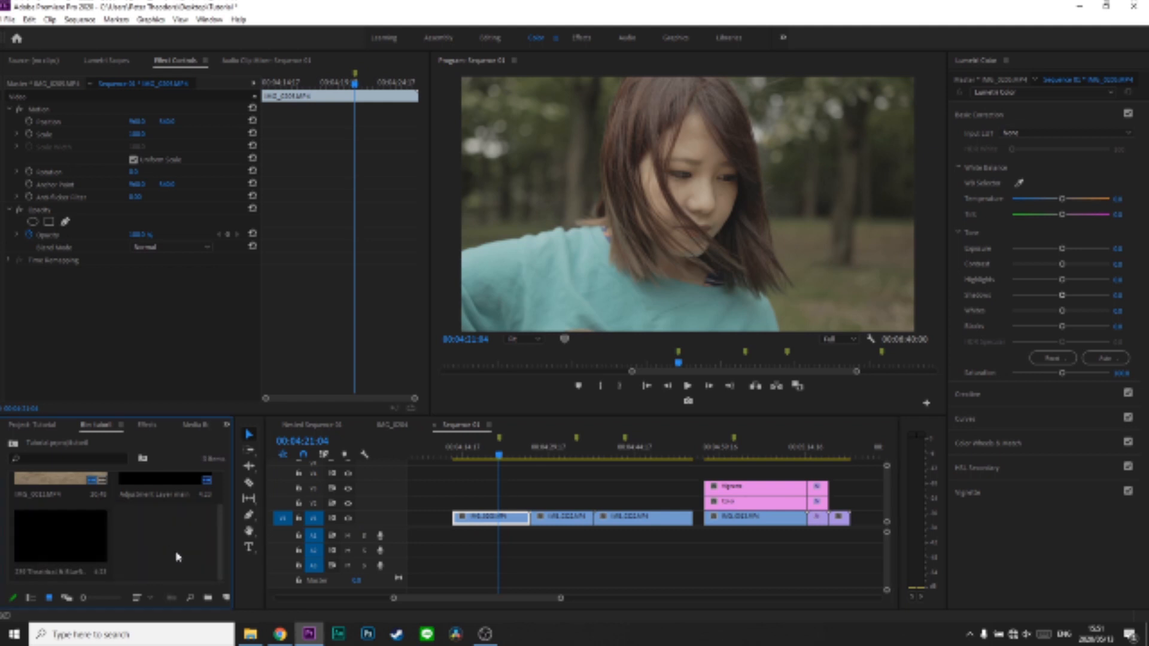
Create a new adjustment layer with the default video settings and place it on track V2 above the first clip.
click(227, 598)
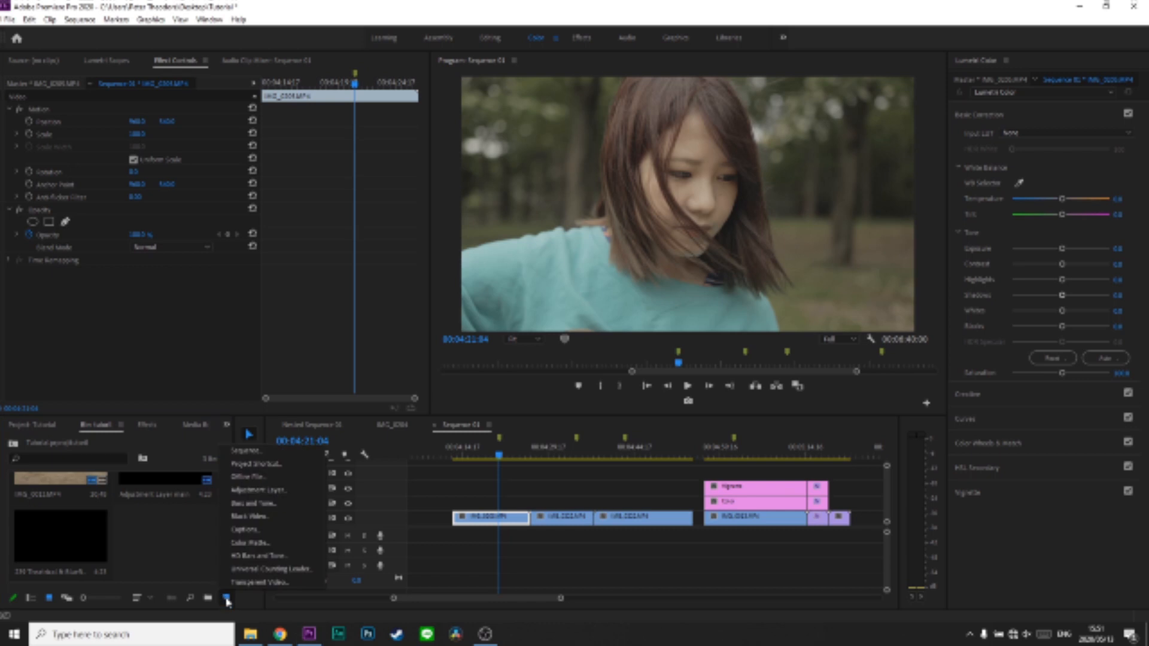
click(245, 491)
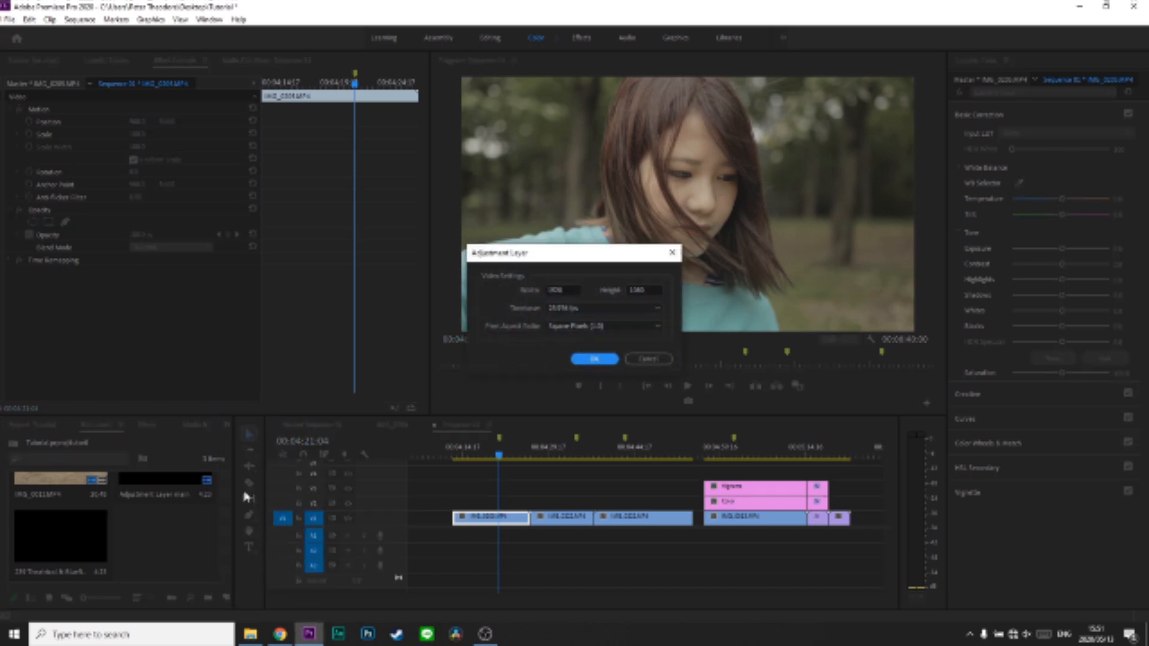
click(593, 358)
drag(185, 539, 529, 509)
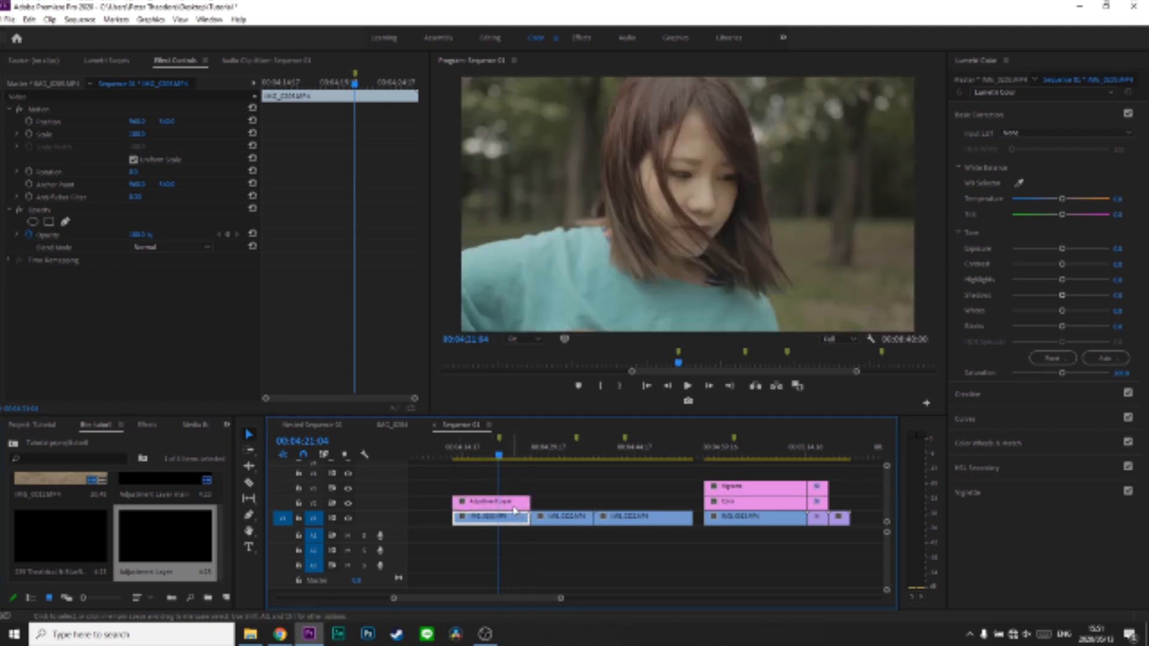
Rename the adjustment layer clip on track V2 as "color".
right_click(514, 508)
click(540, 557)
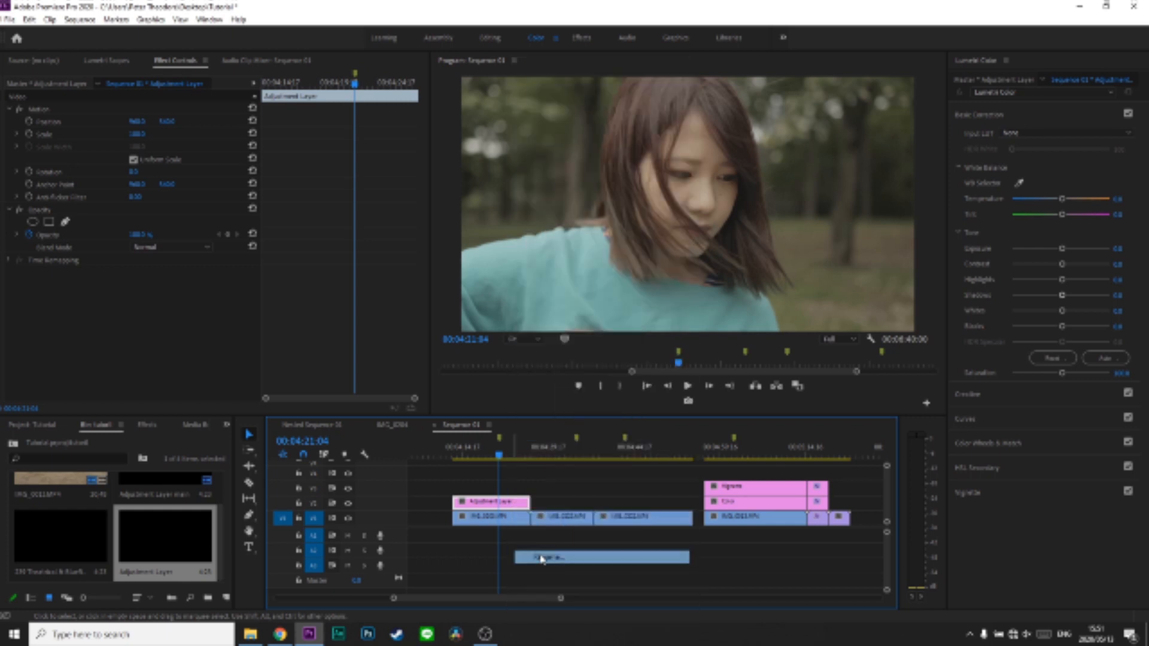
text(color)
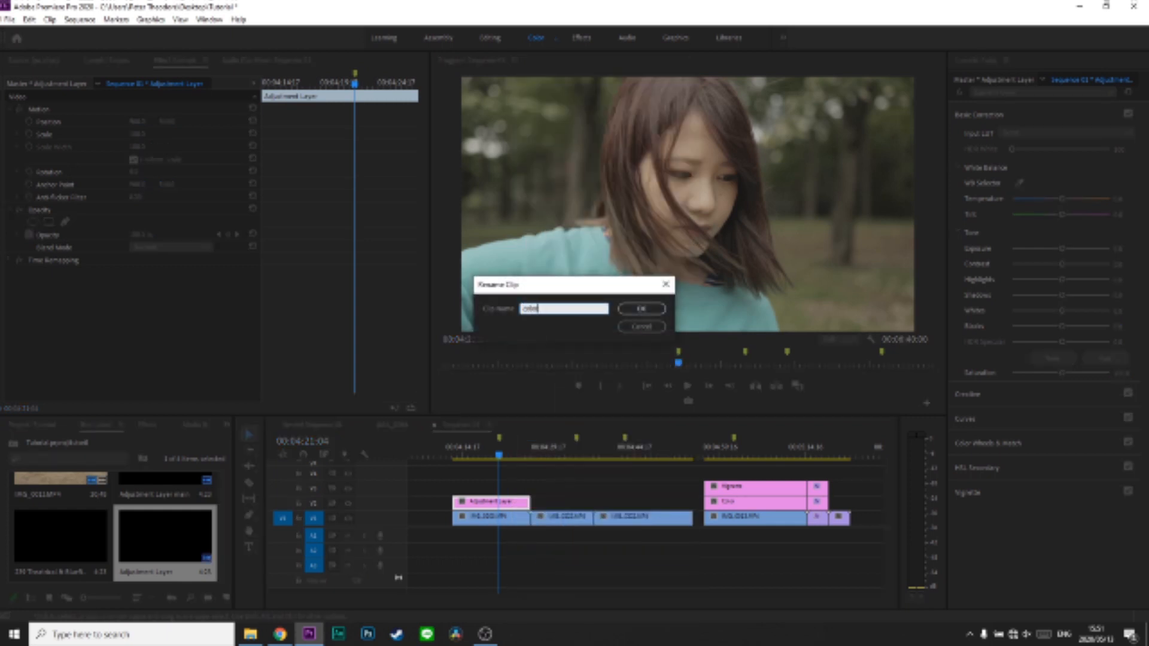
key(Return)
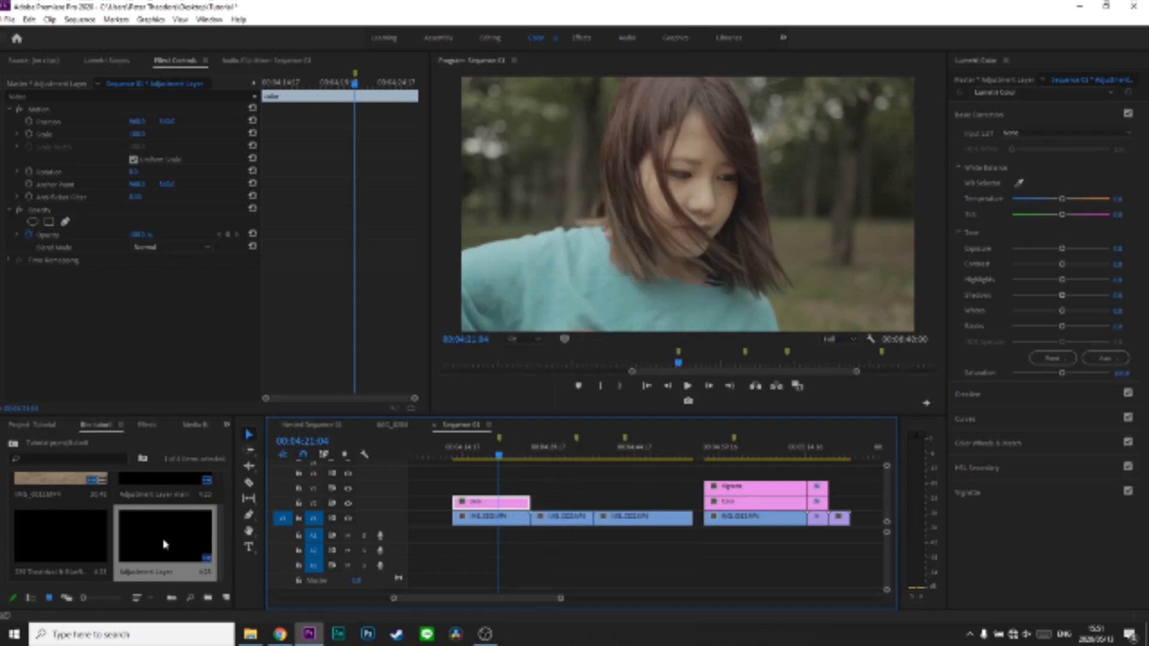
Place a second adjustment layer on track V3 above the color layer and rename it "vignette".
drag(149, 553, 530, 486)
right_click(511, 492)
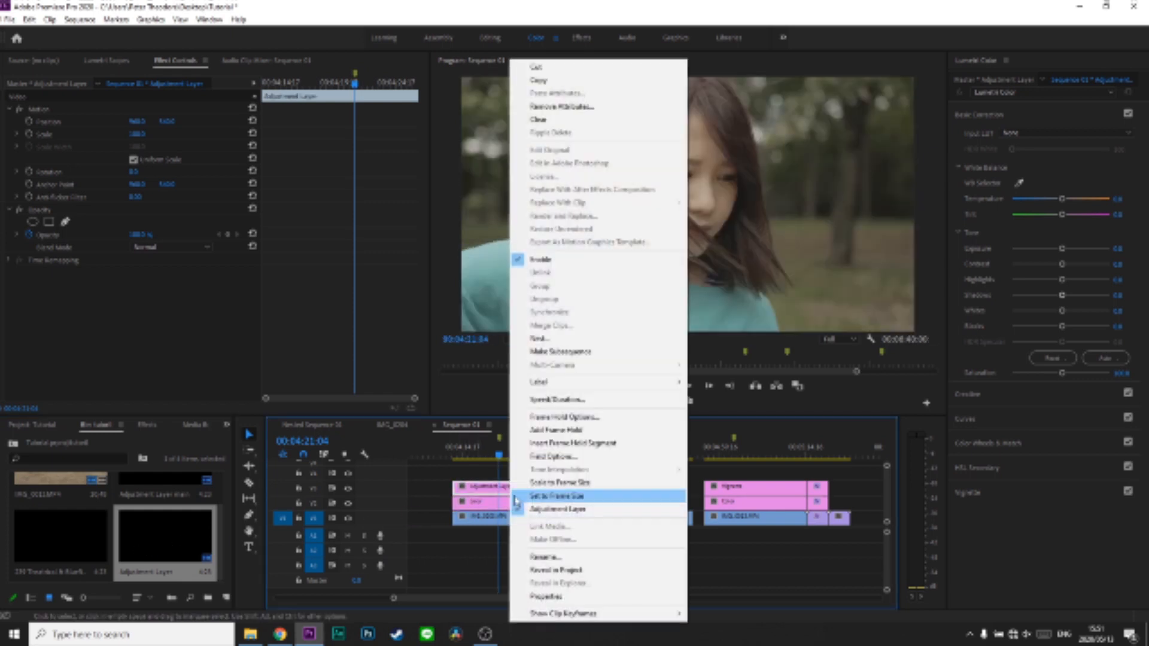
click(537, 557)
text(vignet)
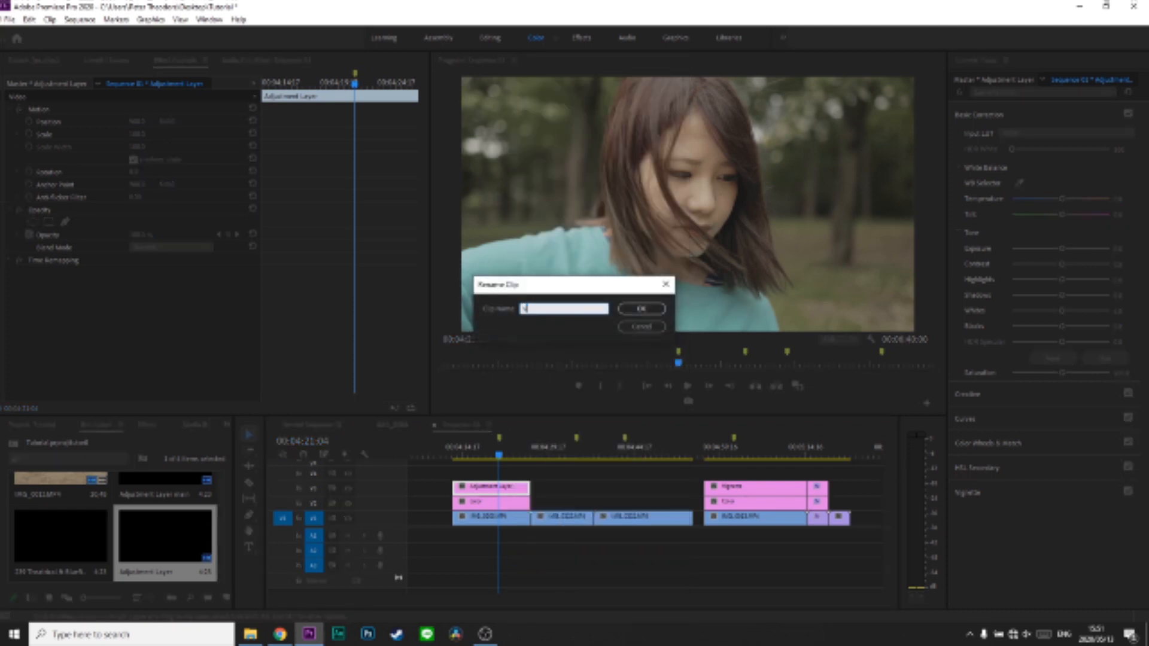
text(te)
key(Return)
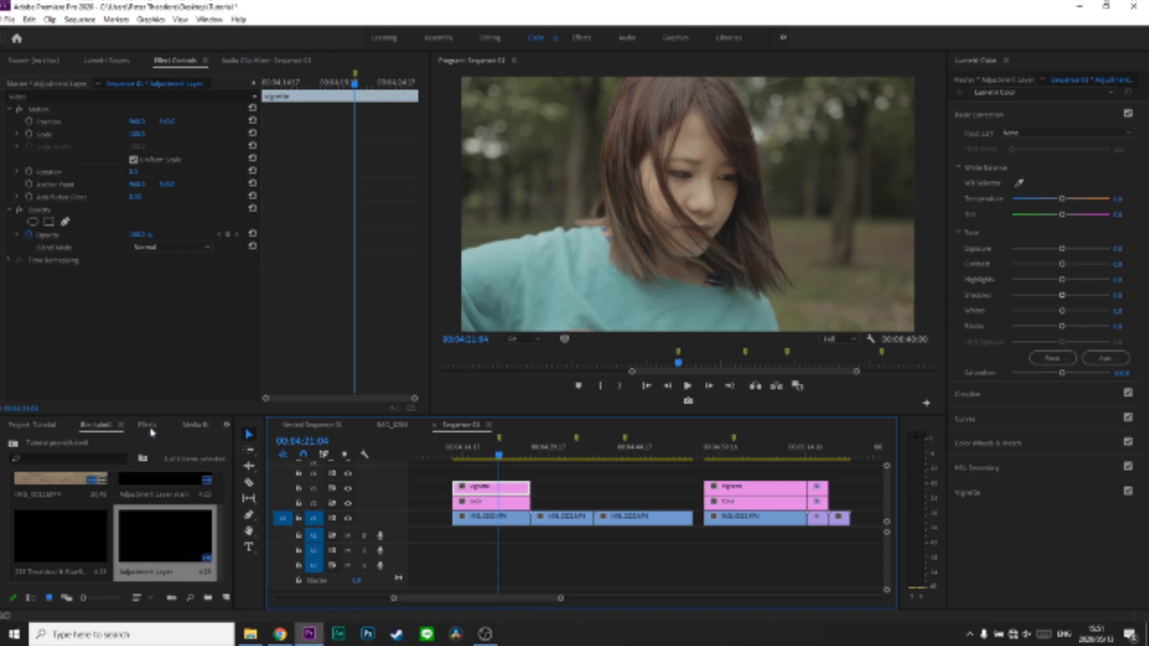
Clear the previous effects search and search for "sharpen" to locate the Sharpen effect under Blur & Sharpen.
click(149, 426)
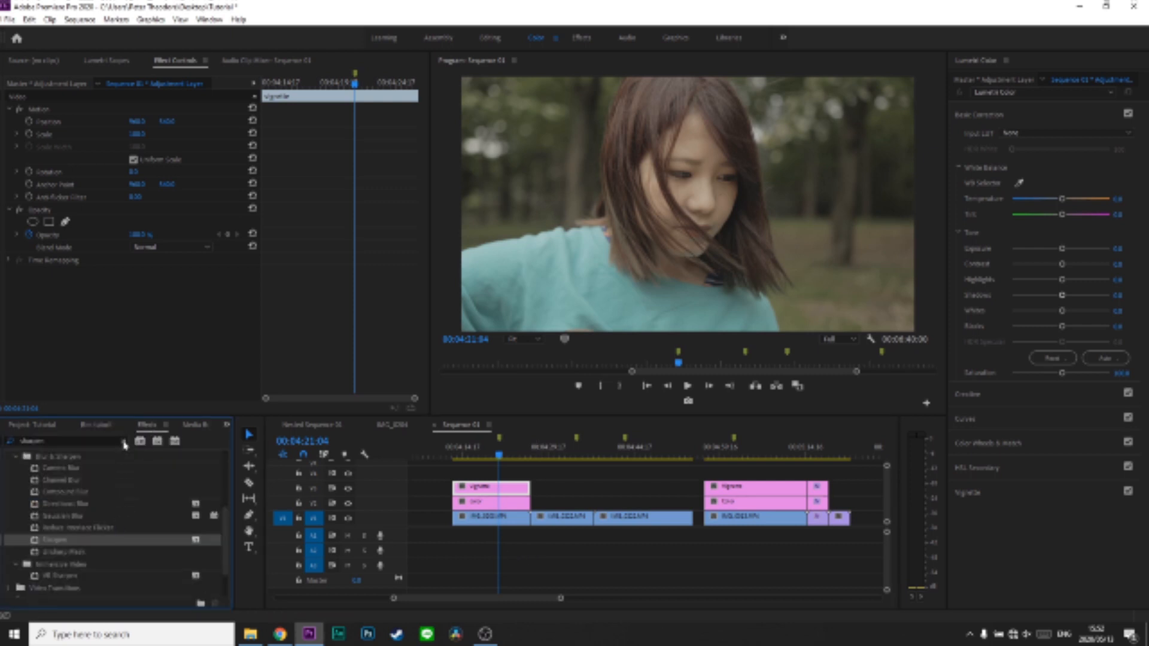
click(124, 441)
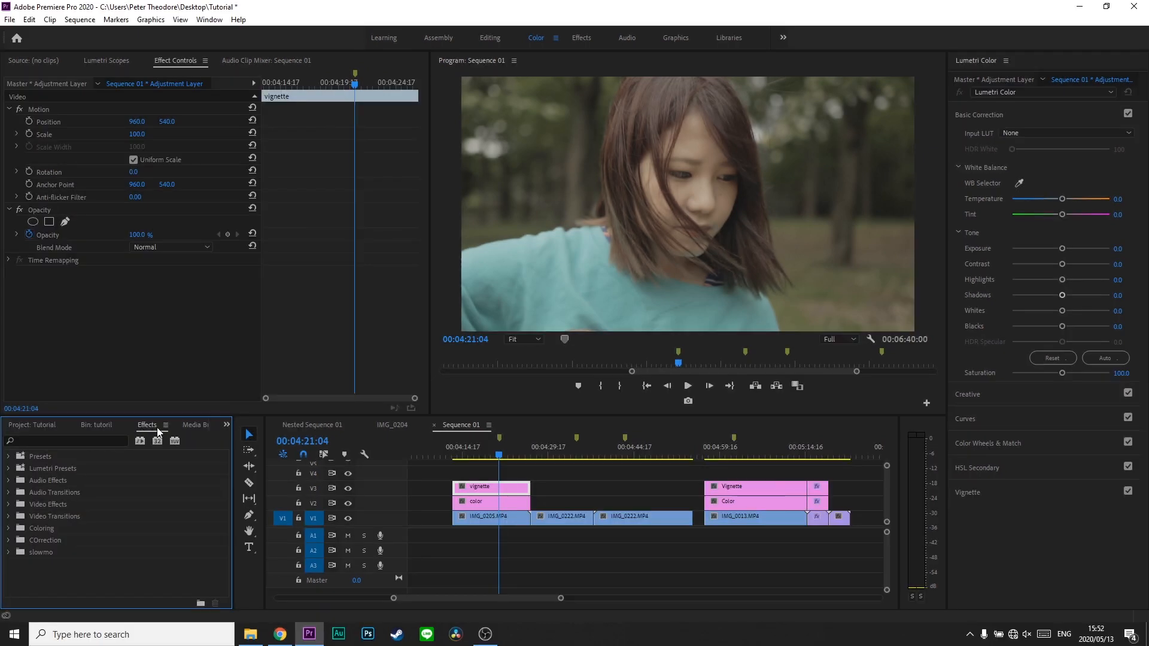
click(226, 426)
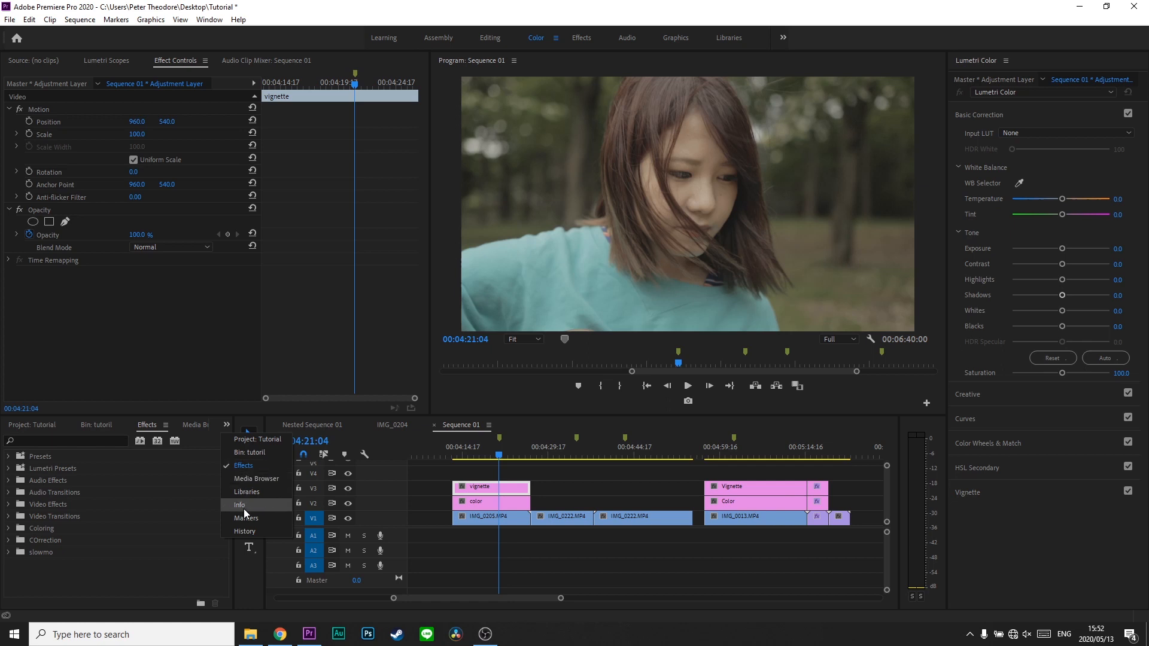
click(256, 467)
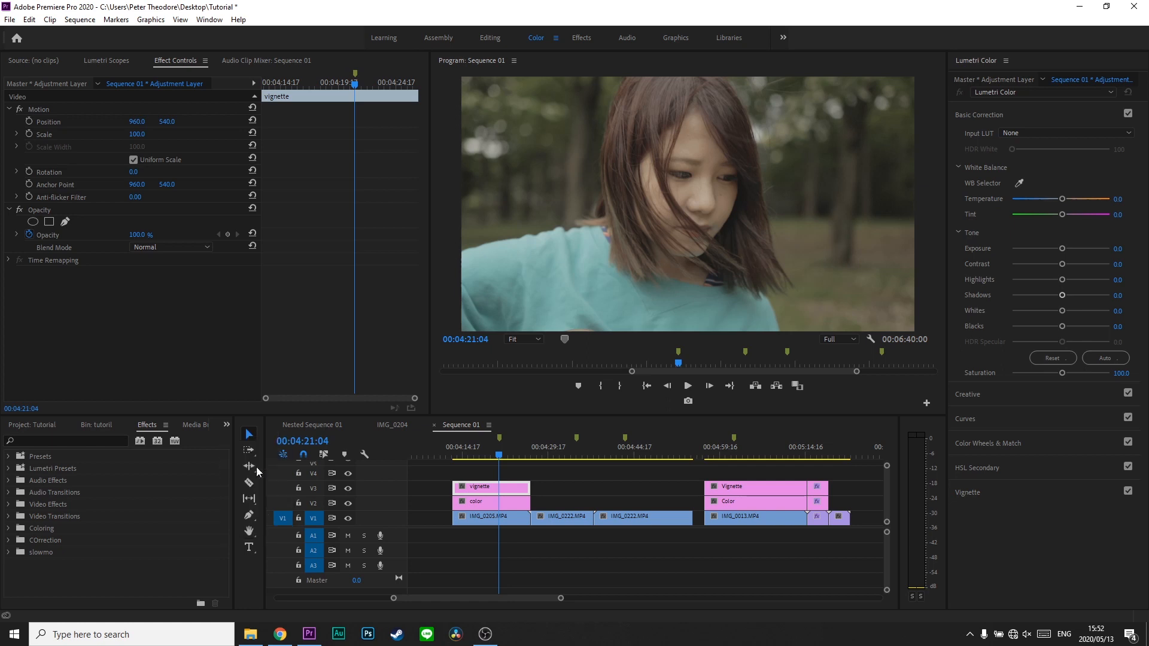
click(64, 437)
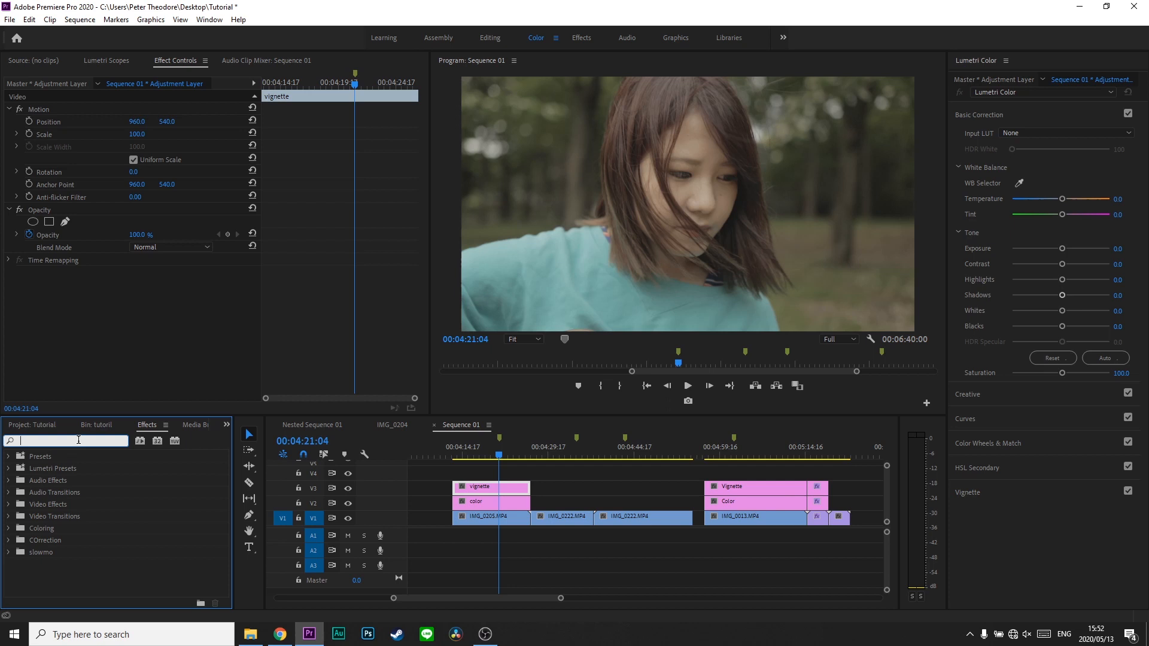
text(sharpen)
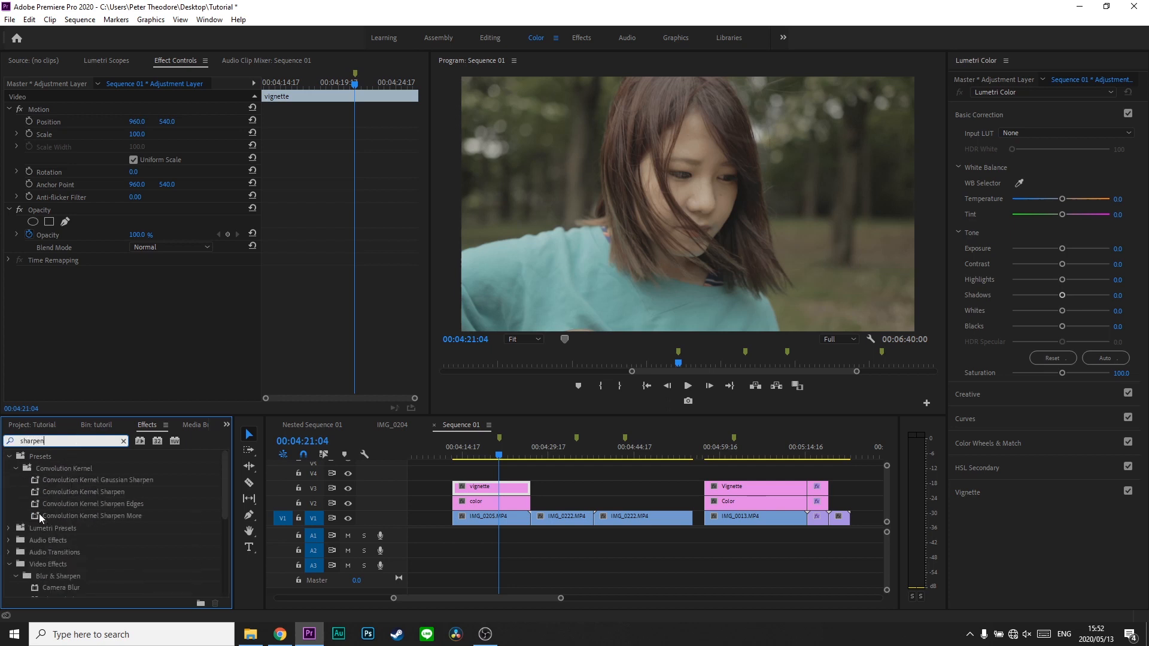
scroll(48, 530, down, 5)
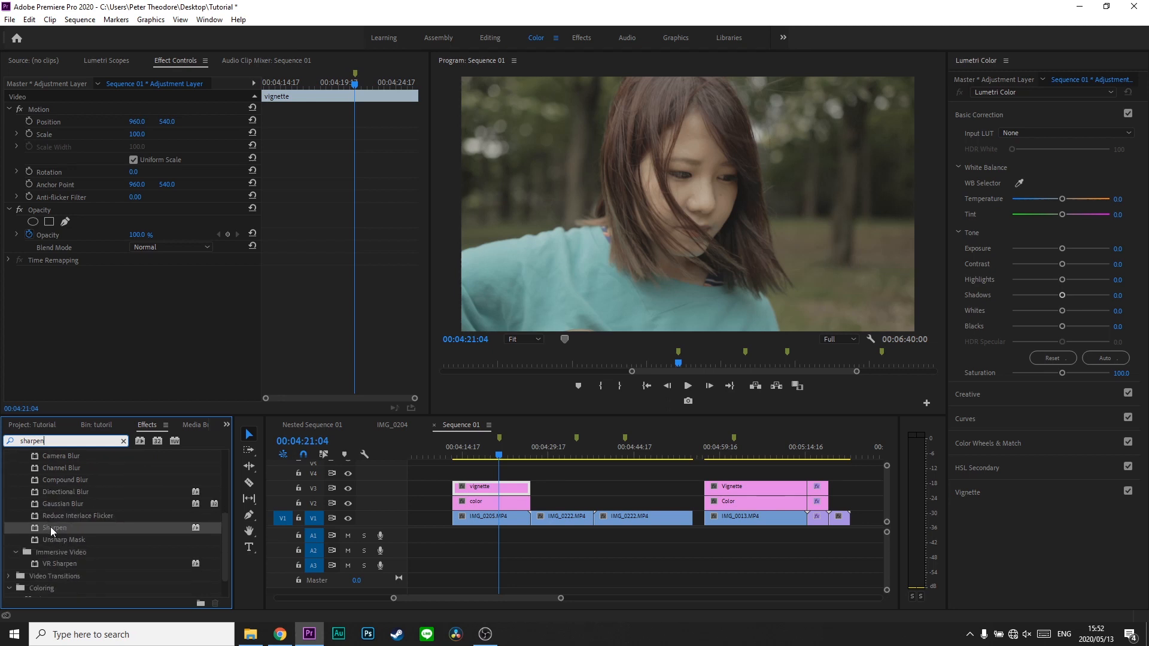
drag(81, 530, 109, 320)
click(134, 297)
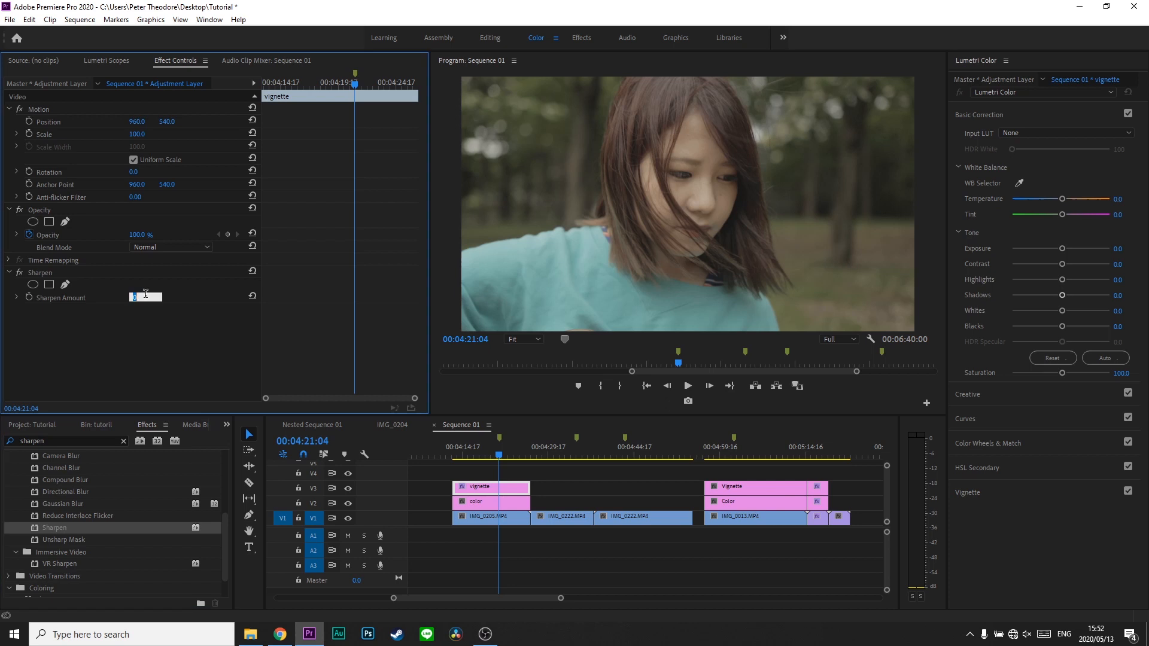
text(25)
key(Return)
click(63, 274)
key(Delete)
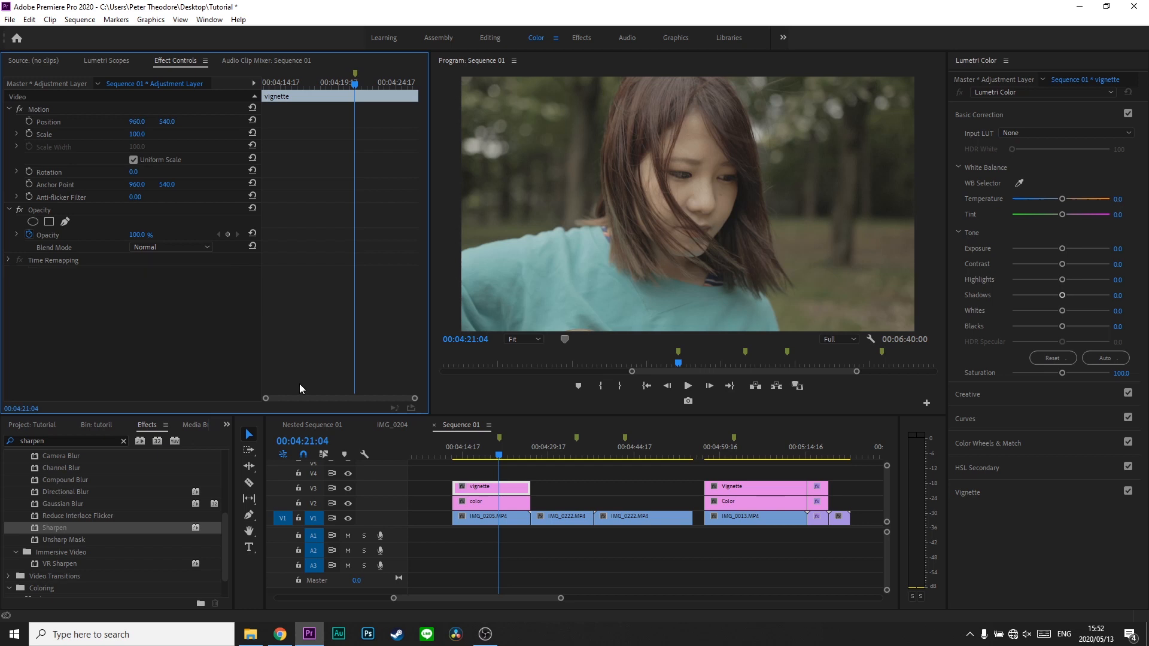
Apply the Sharpen effect with an amount of 25 to the color adjustment layer and set its Lumetri Saturation to 150.
click(481, 503)
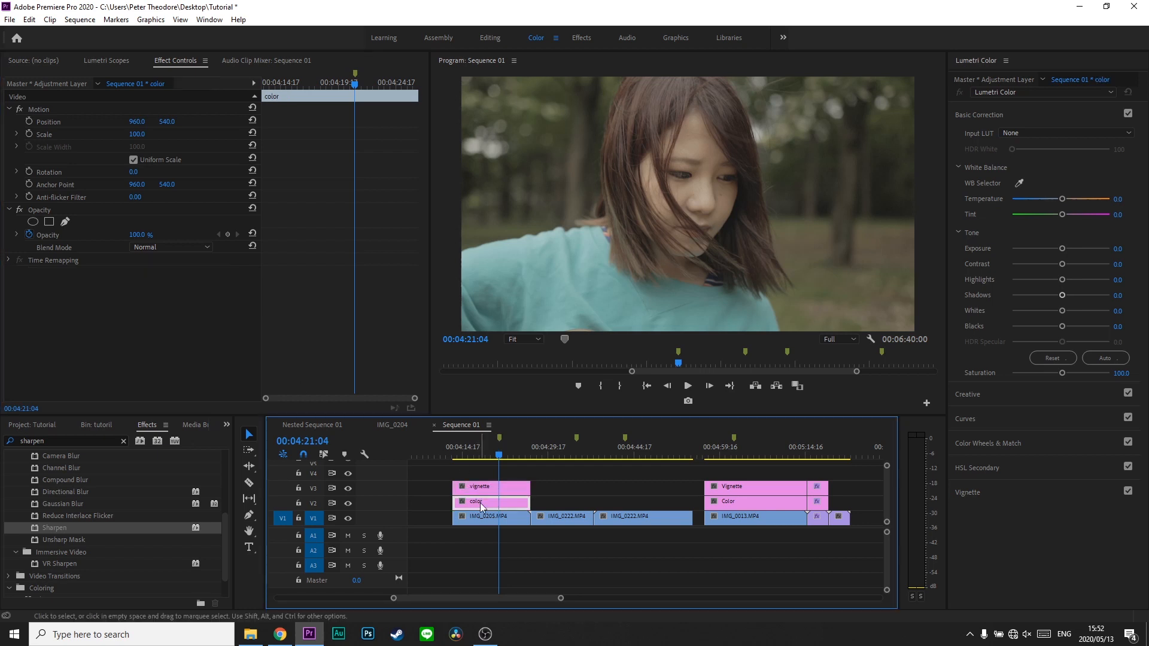
double_click(55, 528)
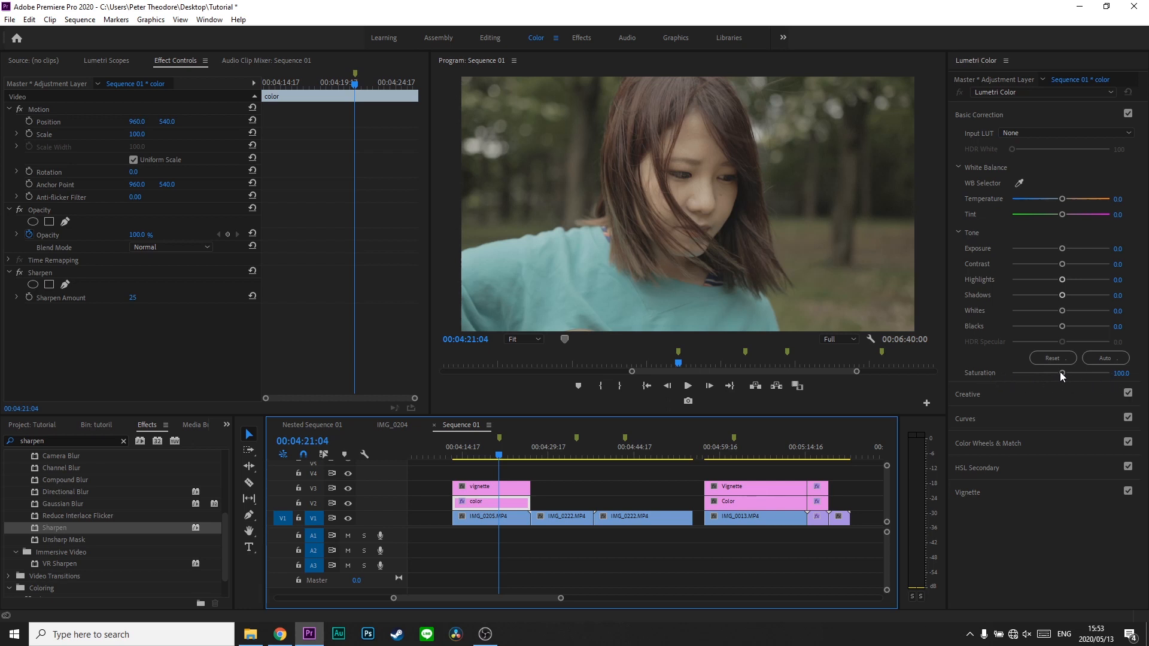
click(1123, 372)
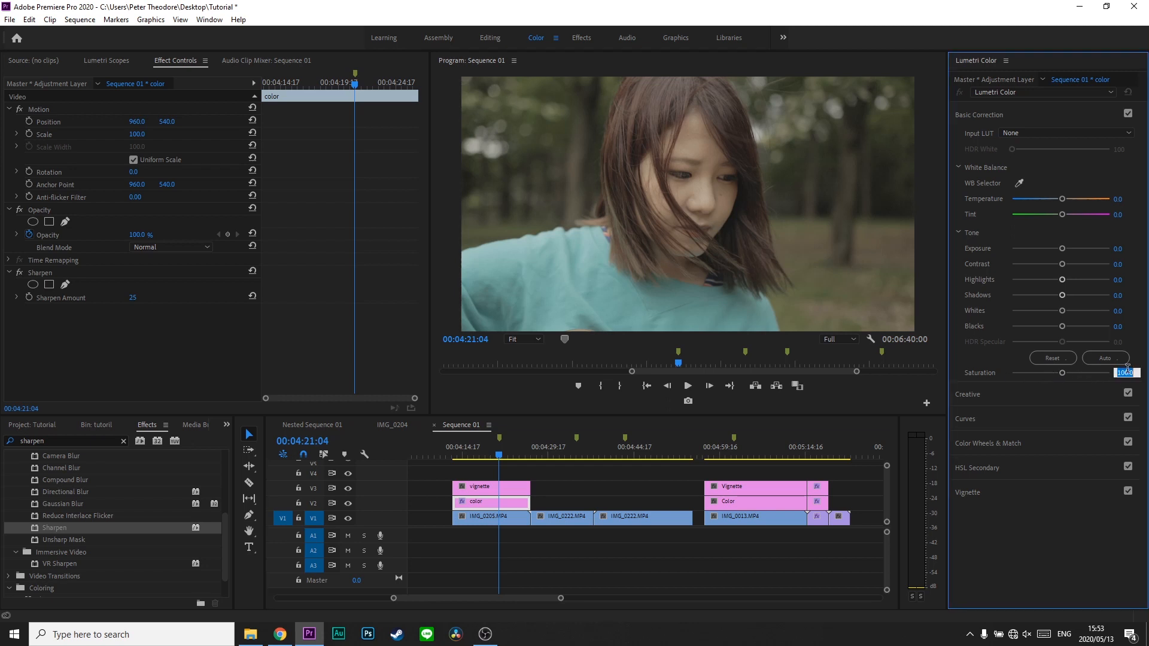
text(150)
key(Return)
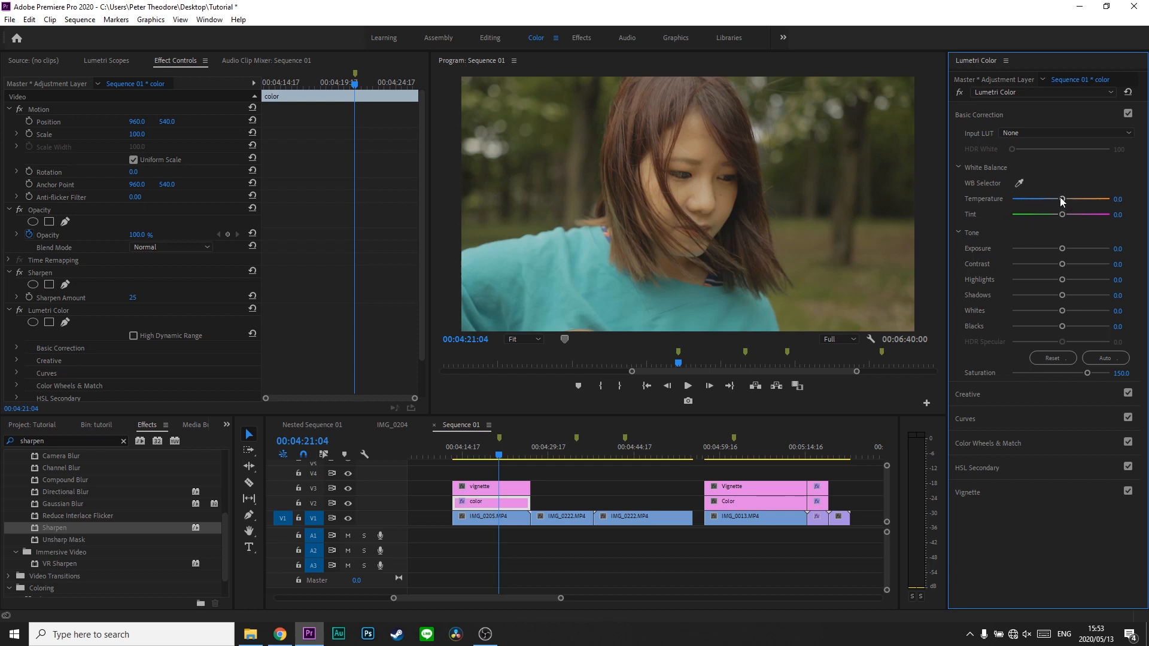
Set the color layer's white balance to Temperature -20 and Tint 7, and toggle track V2's visibility to compare.
drag(1061, 201, 1050, 204)
click(1128, 199)
text(-20)
key(Return)
click(1117, 214)
text(7)
key(Return)
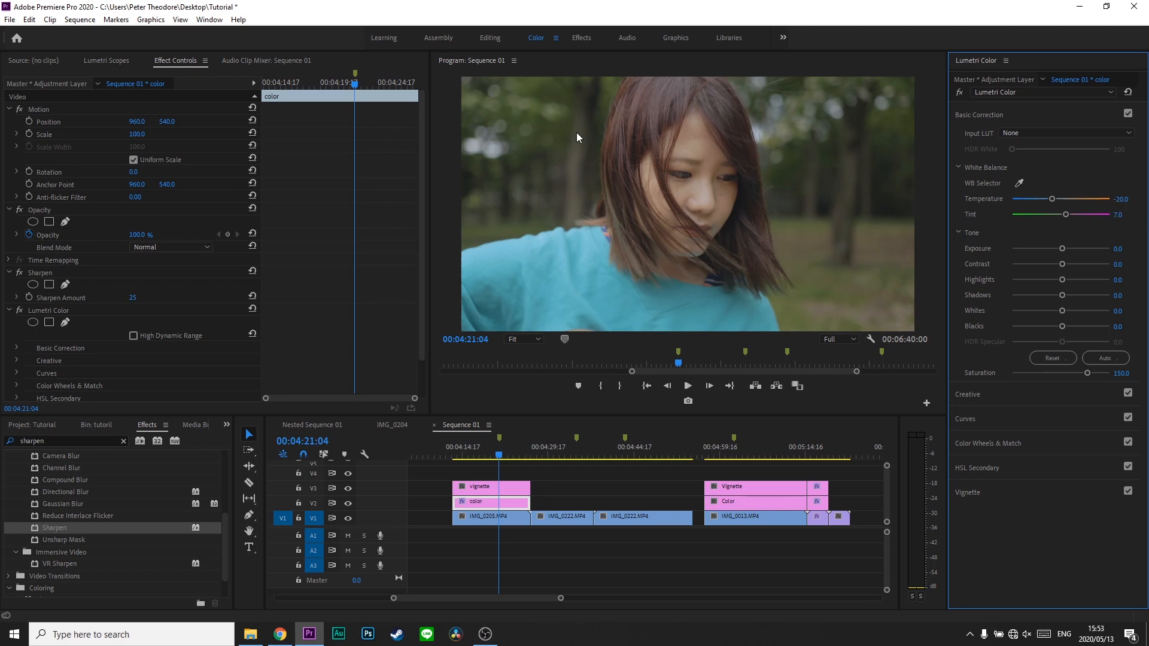
click(349, 503)
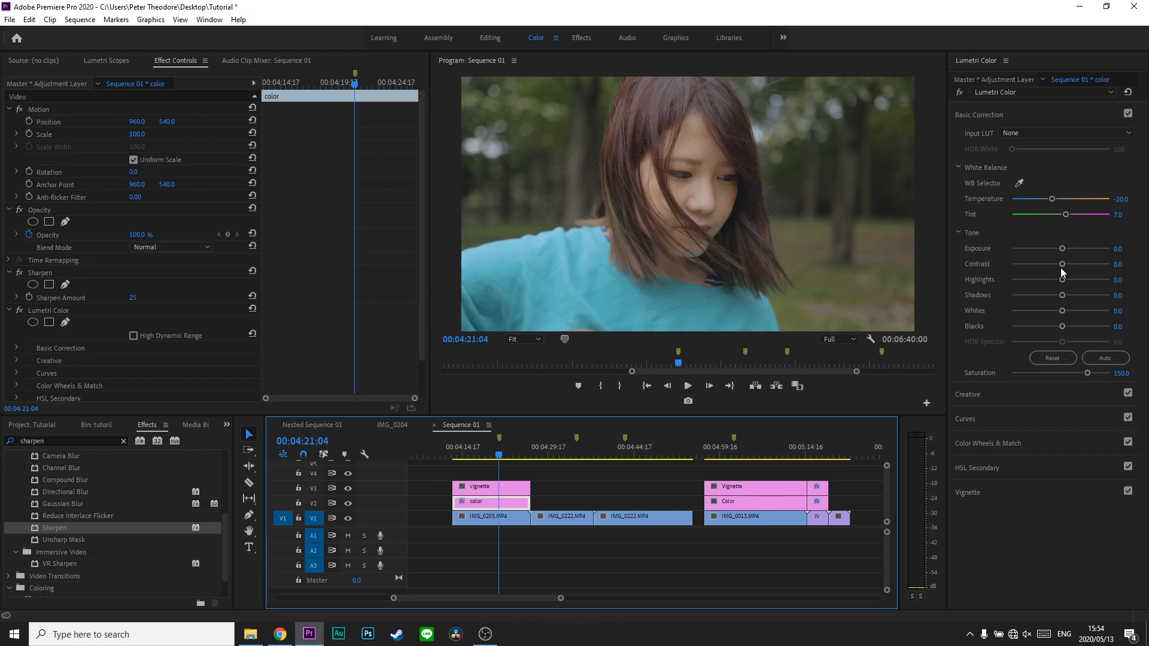
Test a brighter Exposure on the color layer, reset it, and set the Highlights to -50.
mouse_move(1062, 248)
mouse_down()
mouse_move(1027, 251)
mouse_move(1105, 246)
mouse_move(1082, 252)
mouse_up()
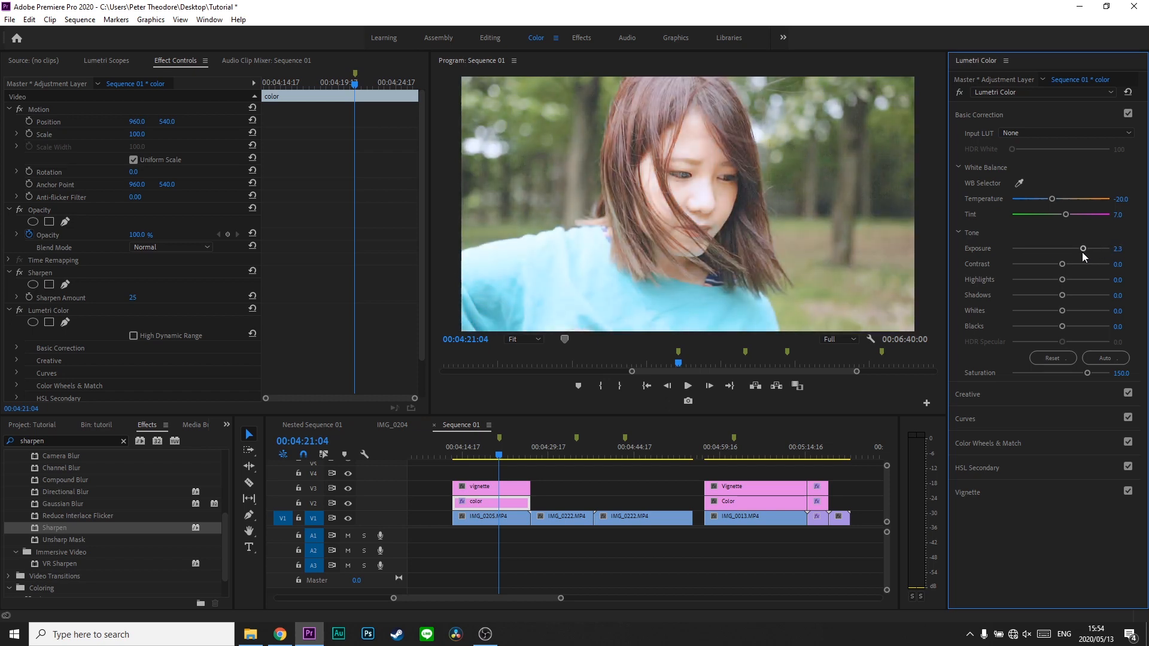
double_click(1083, 250)
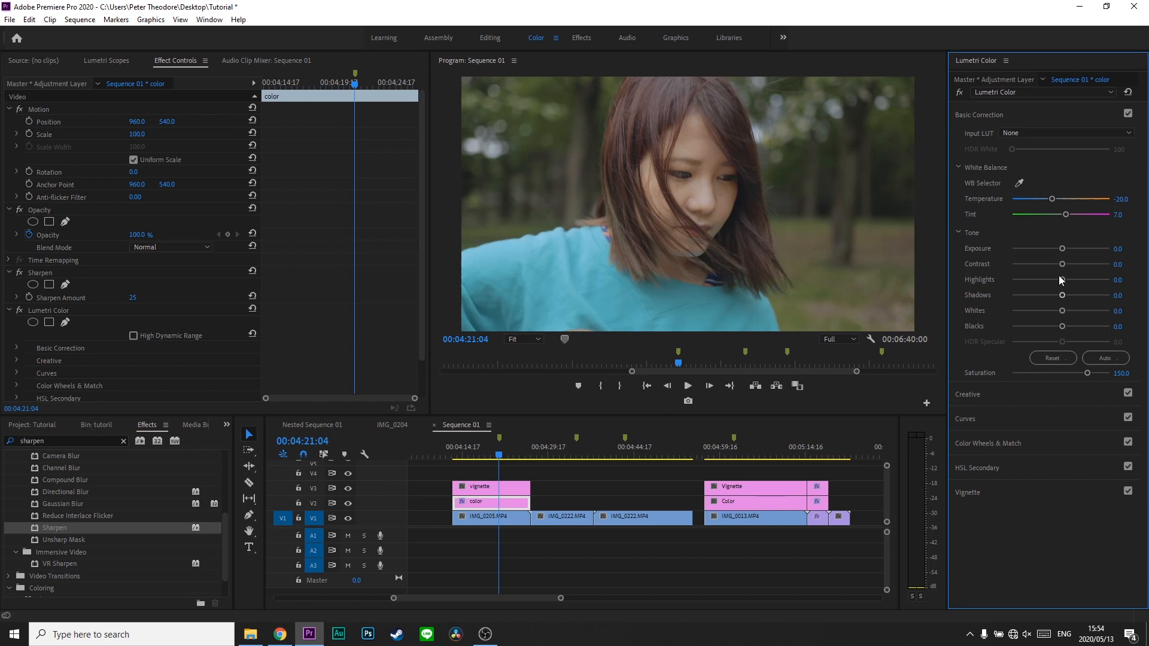
drag(1062, 281, 1034, 280)
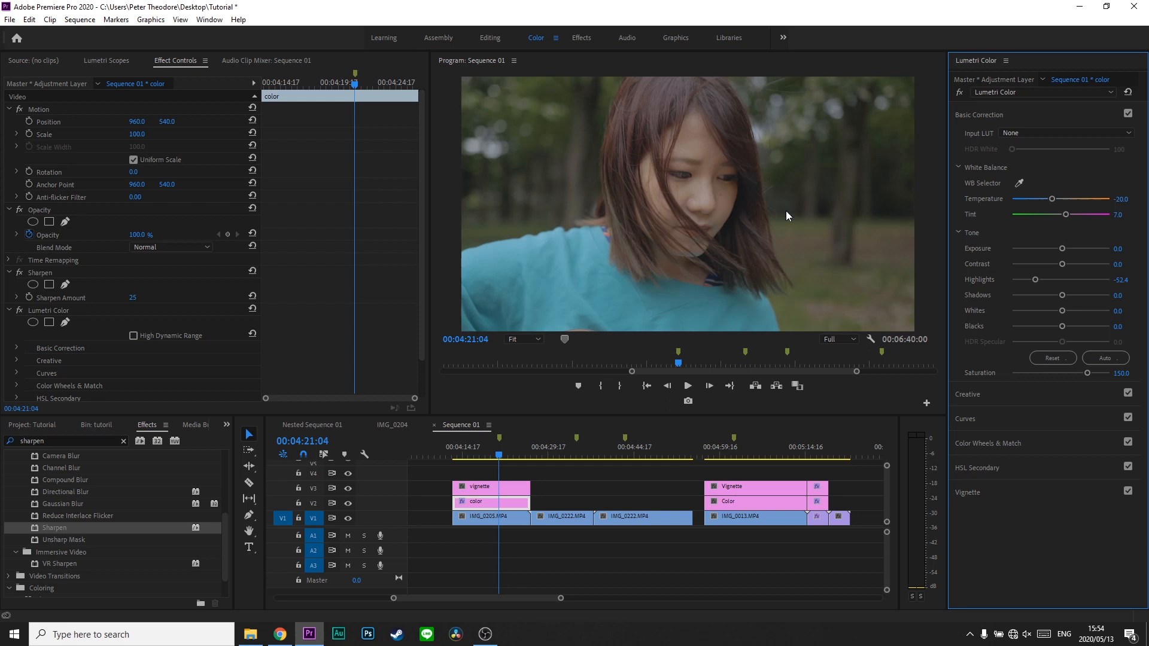
click(1121, 279)
text(-50)
key(Return)
Raise the color layer's Contrast to 25.
click(1118, 264)
text(20)
key(Return)
click(1127, 264)
mouse_move(1073, 264)
mouse_down()
mouse_move(1086, 267)
mouse_move(1050, 267)
mouse_move(1086, 274)
mouse_up()
Set the color layer's Whites to 40.
drag(1061, 309, 1083, 314)
click(1126, 310)
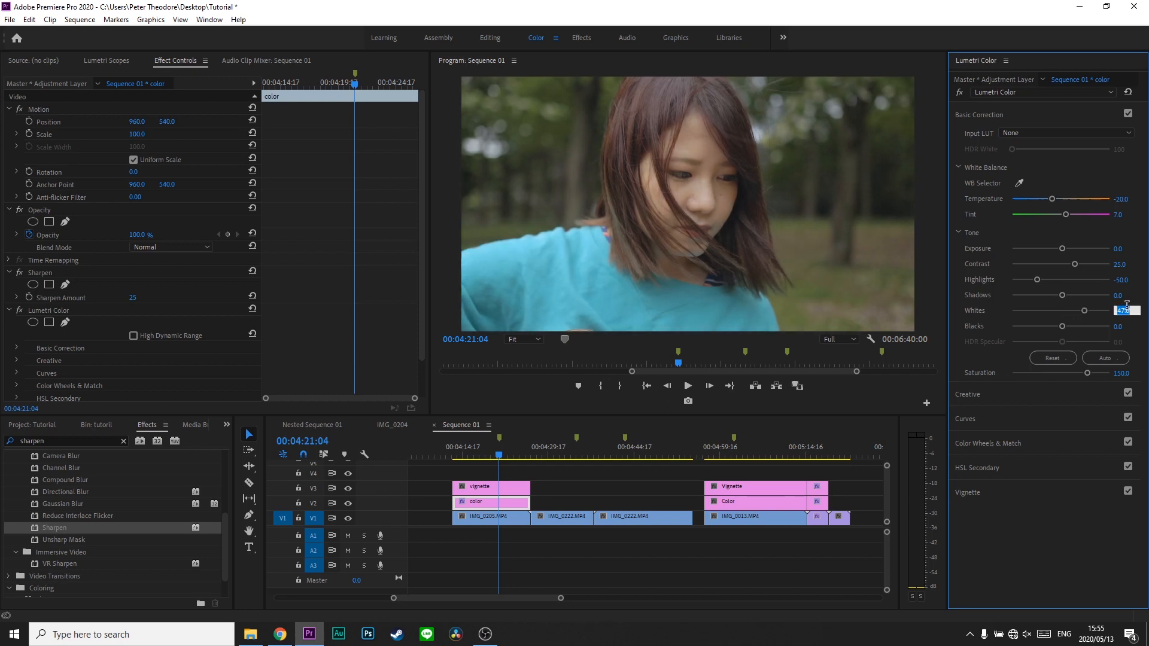
text(40)
key(Return)
Try an Exposure of 0.3 on the color layer and settle on 0.2.
click(1124, 249)
text(0.3)
key(Return)
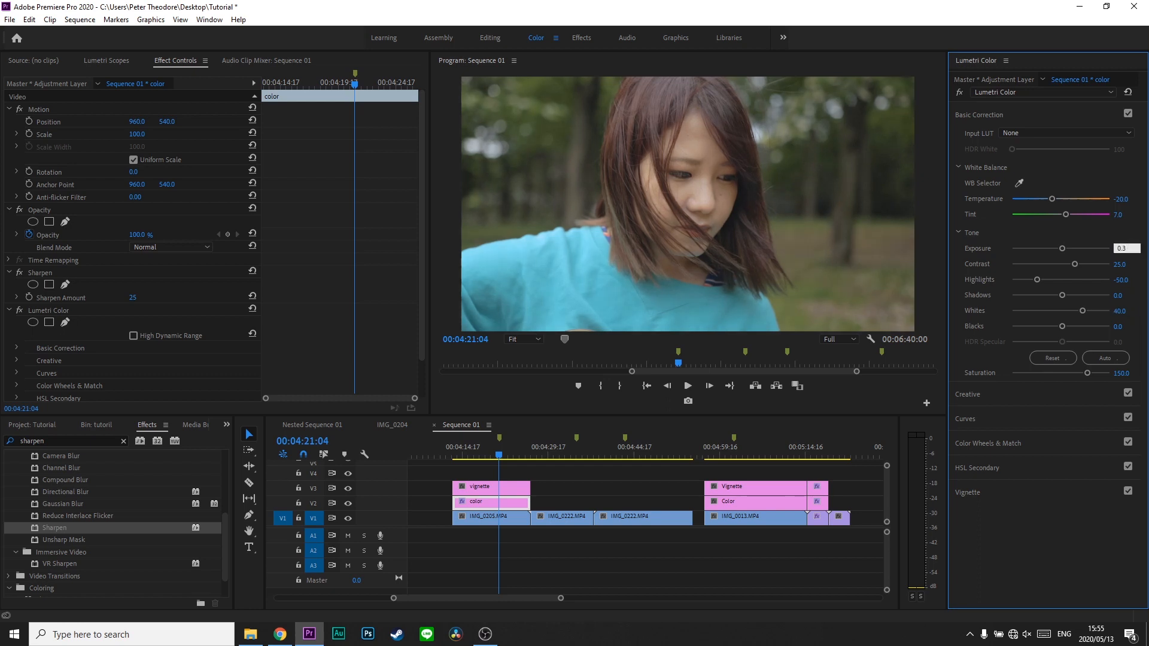
click(1127, 248)
text(0.2)
key(Return)
click(1128, 248)
Set the color layer's Whites to 30 and its white balance Temperature to -13.
click(1127, 310)
text(30)
key(Return)
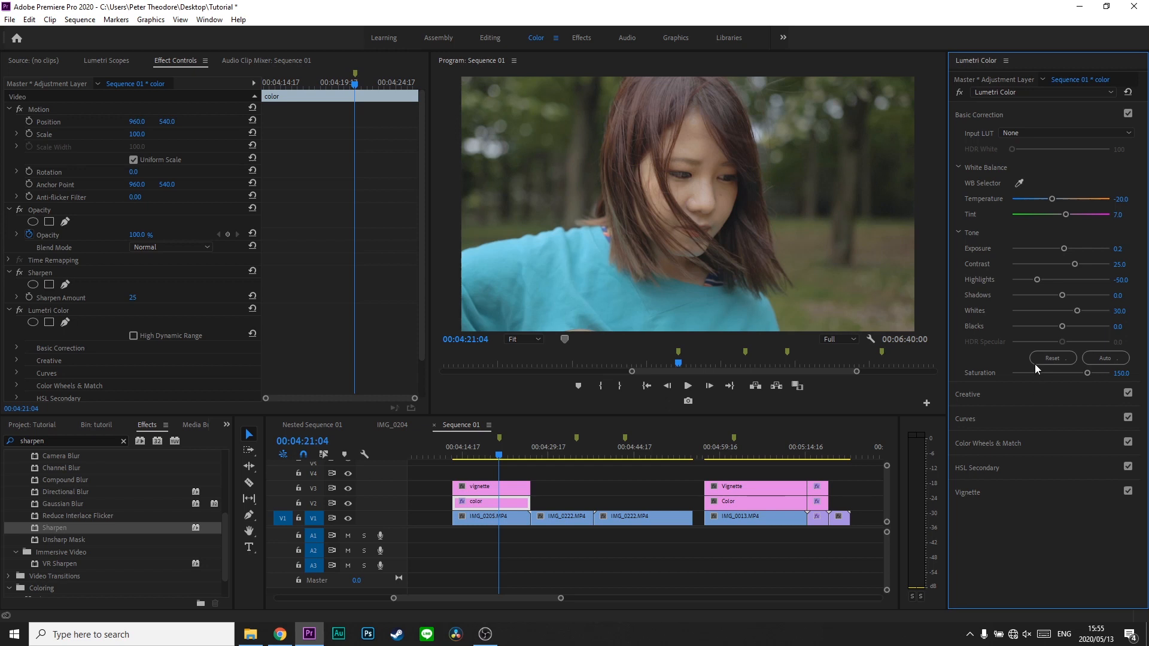
click(1128, 200)
text(-13)
key(Return)
Load the OSIRIS_M31 - LOG LUT as the color layer's creative Look.
click(1022, 392)
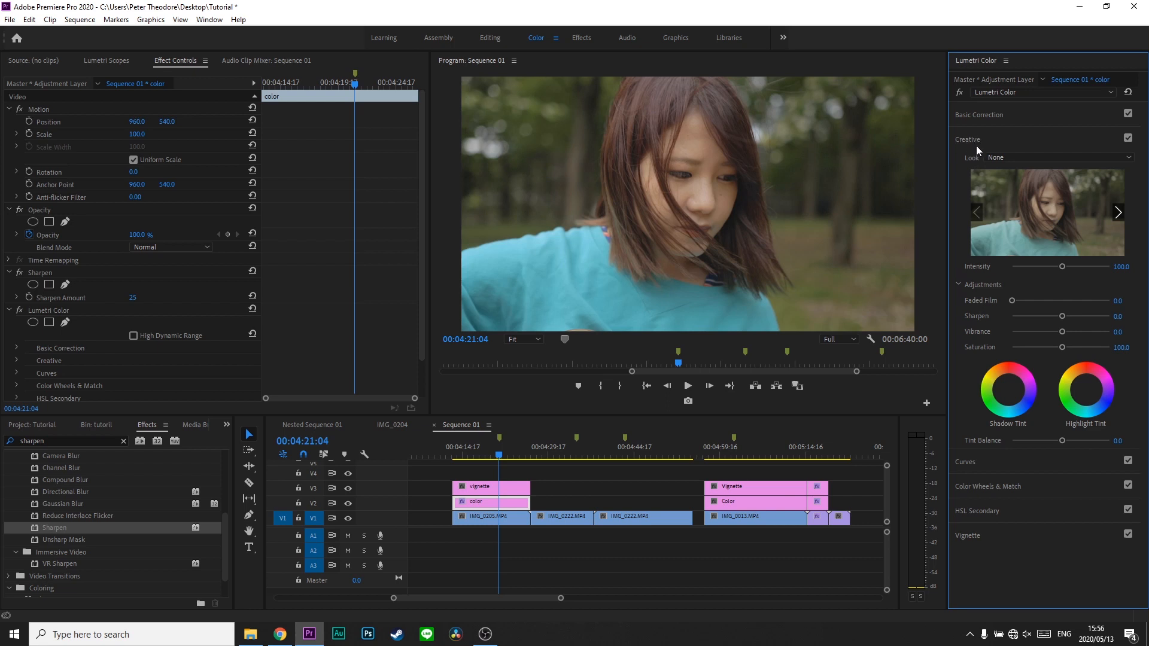
click(1021, 156)
click(1011, 196)
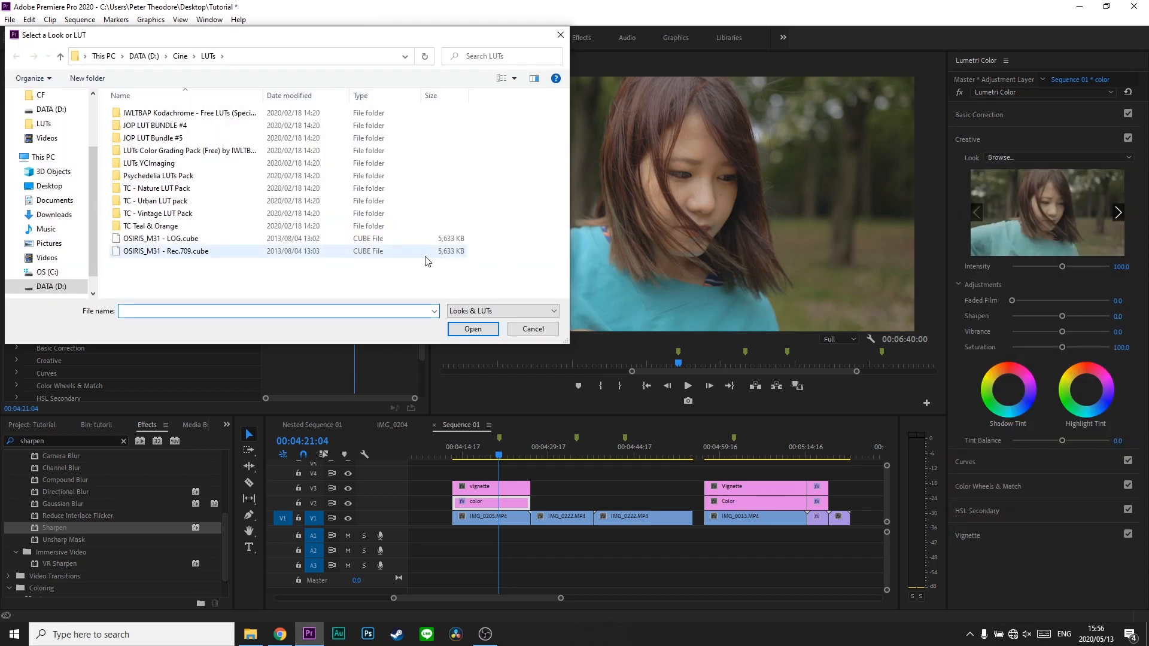
click(154, 241)
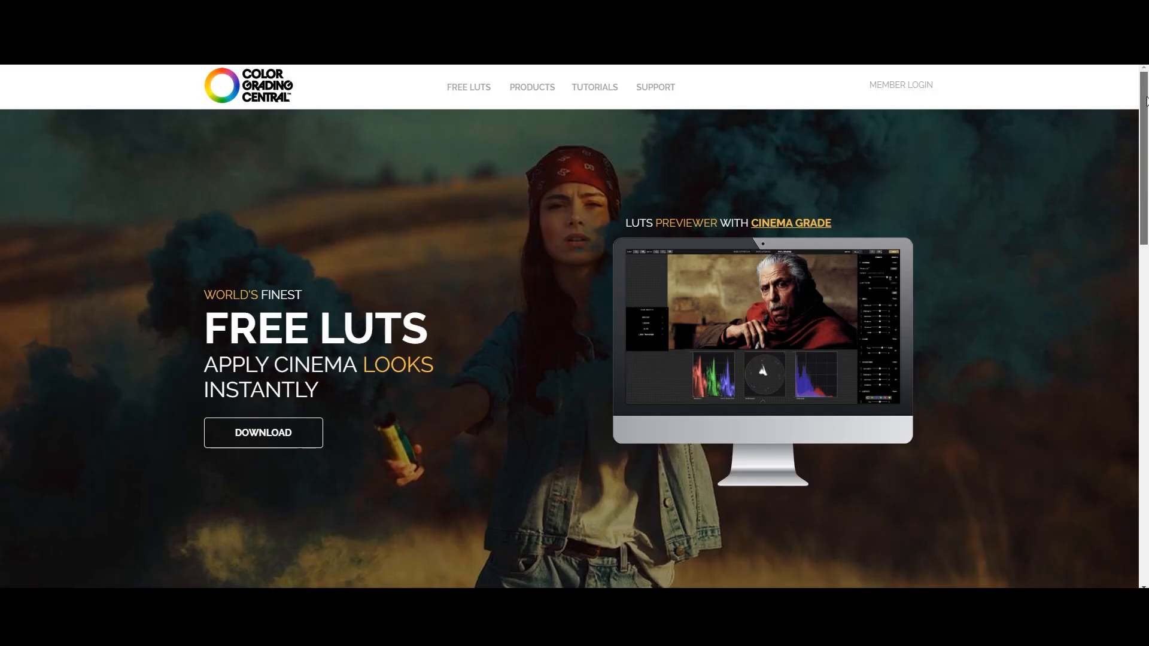
Browse the Color Grading Central page offering free LUTs.
scroll(1146, 137, down, 3)
drag(1146, 138, 1145, 359)
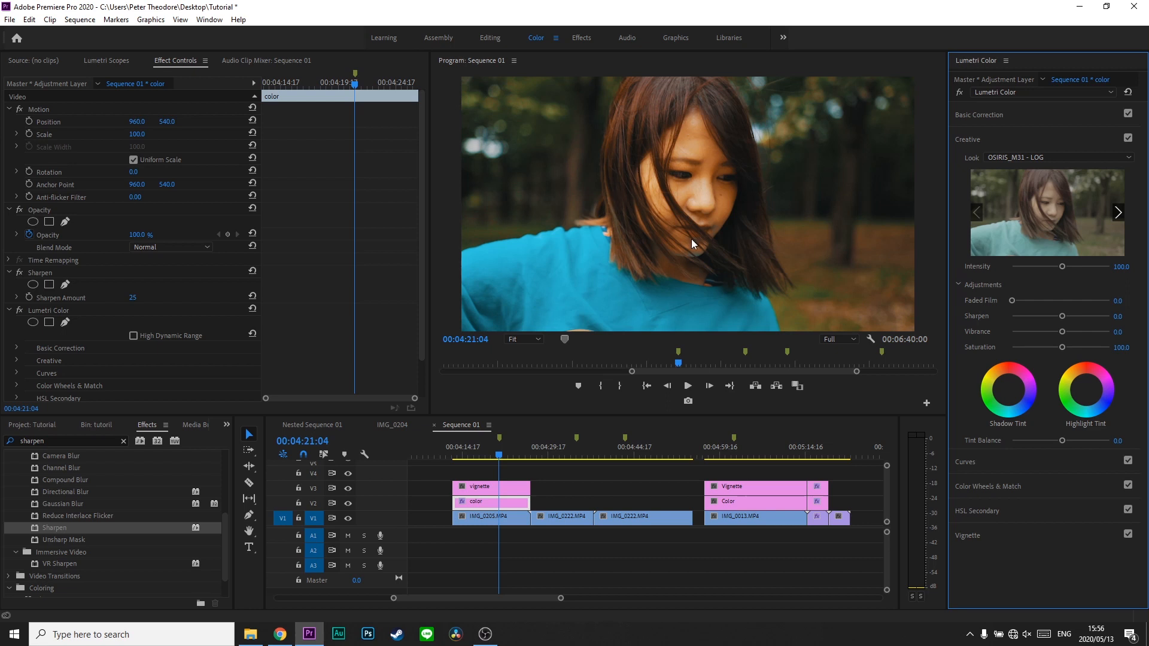
Try different strengths for the creative look and settle on an Intensity of 15.
drag(1063, 267, 1065, 267)
double_click(1054, 269)
drag(1063, 267, 1033, 268)
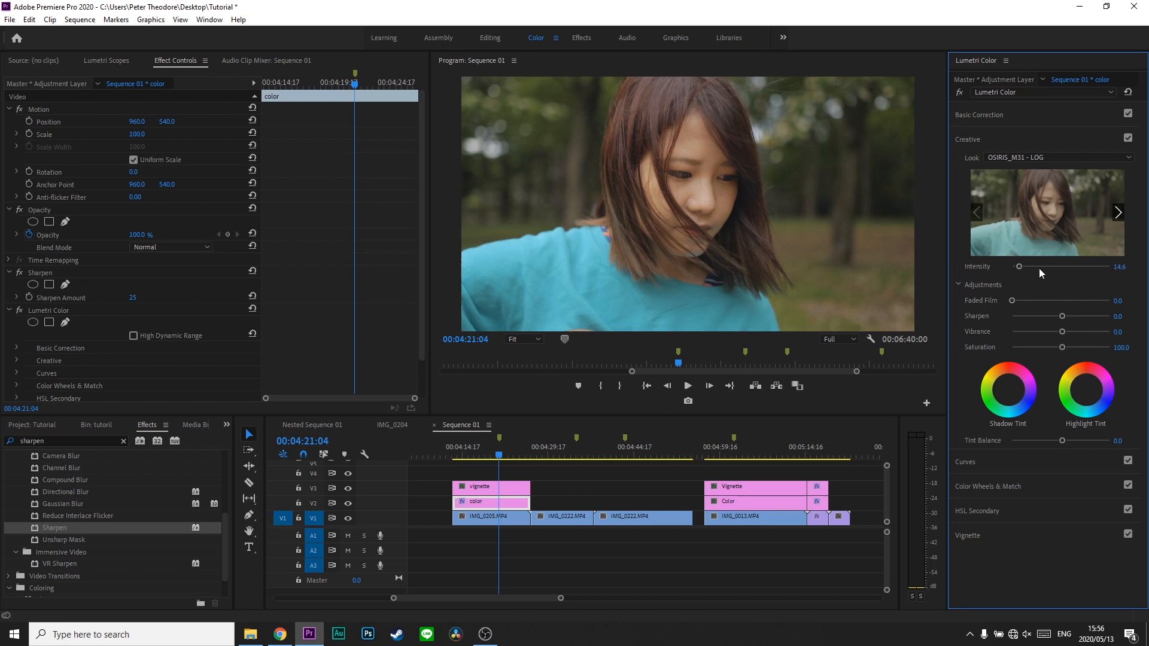
click(1126, 267)
text(14)
key(BackSpace)
text(5)
key(Return)
click(1126, 267)
text(25)
key(Escape)
Raise the color layer's creative Vibrance to 50.
drag(1064, 332, 1086, 332)
double_click(1074, 347)
mouse_move(1080, 333)
mouse_down()
mouse_move(1036, 332)
mouse_move(1088, 333)
mouse_up()
Try a blue Shadow Tint, reset it, and test the Highlight Tint around neutral.
click(1010, 394)
drag(1015, 397, 1028, 407)
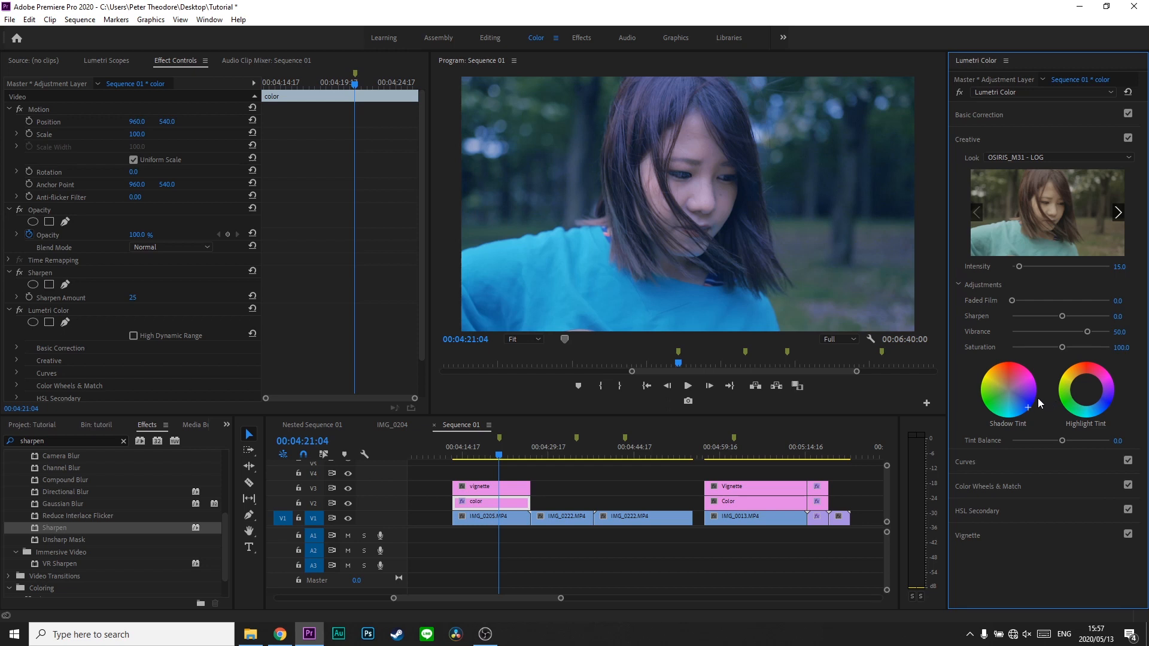
double_click(1032, 404)
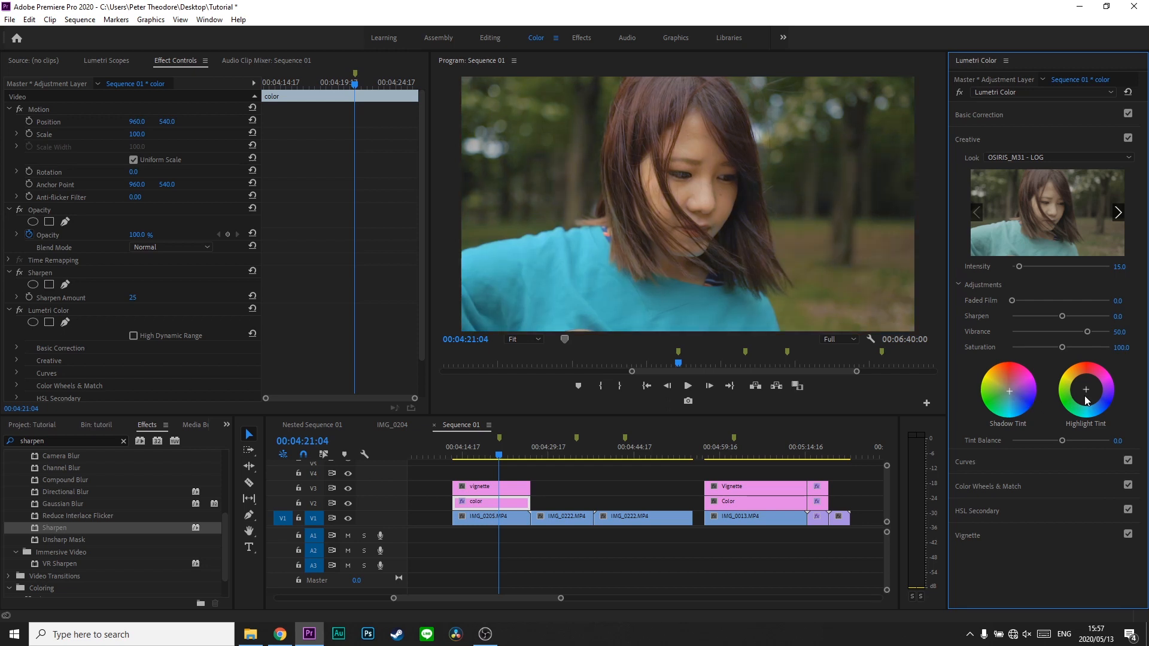
drag(1088, 401, 1087, 389)
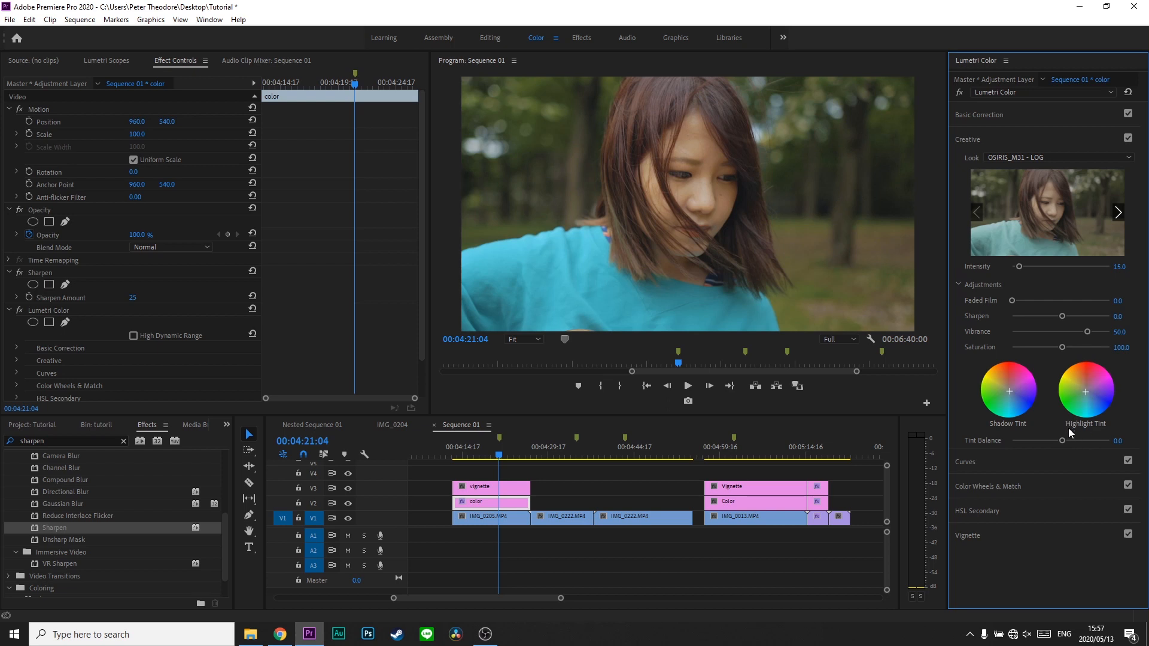
Shape the color layer's white RGB curve into a gentle S with shadow, midtone and highlight points.
click(1019, 465)
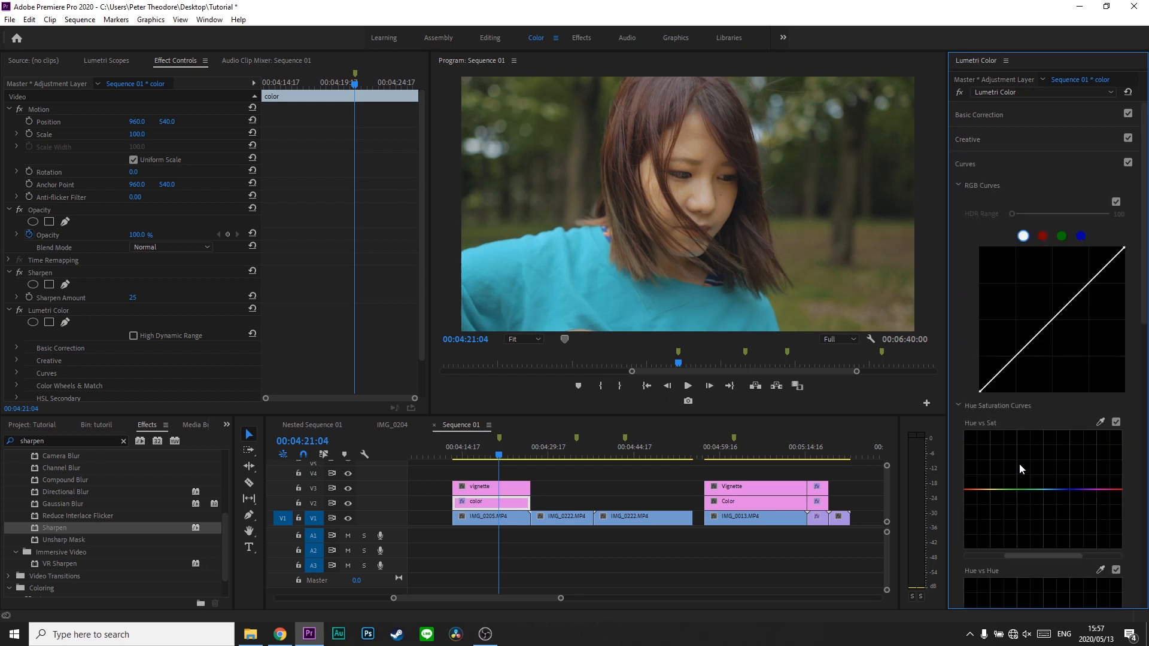
click(1054, 319)
click(1015, 357)
drag(1016, 357, 1016, 358)
drag(1053, 318, 1054, 317)
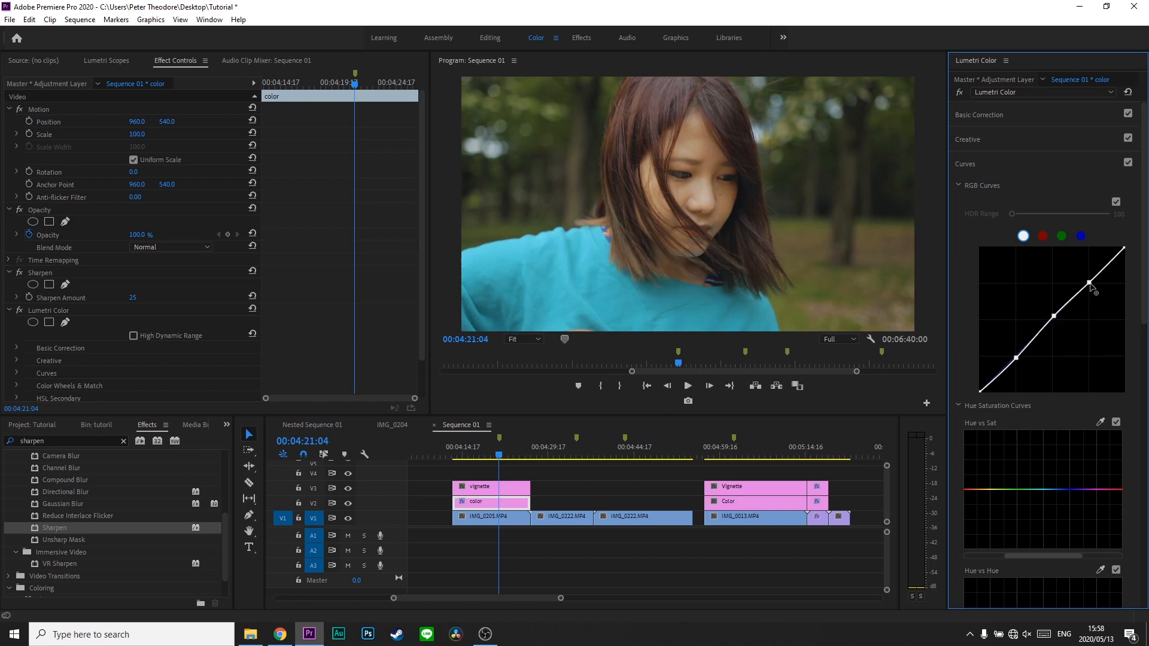
drag(1089, 283, 1089, 282)
Sample the subject's warm tones for Hue vs Sat, slightly lower the orange saturation, and compare with the curve off and on.
scroll(1076, 332, down, 2)
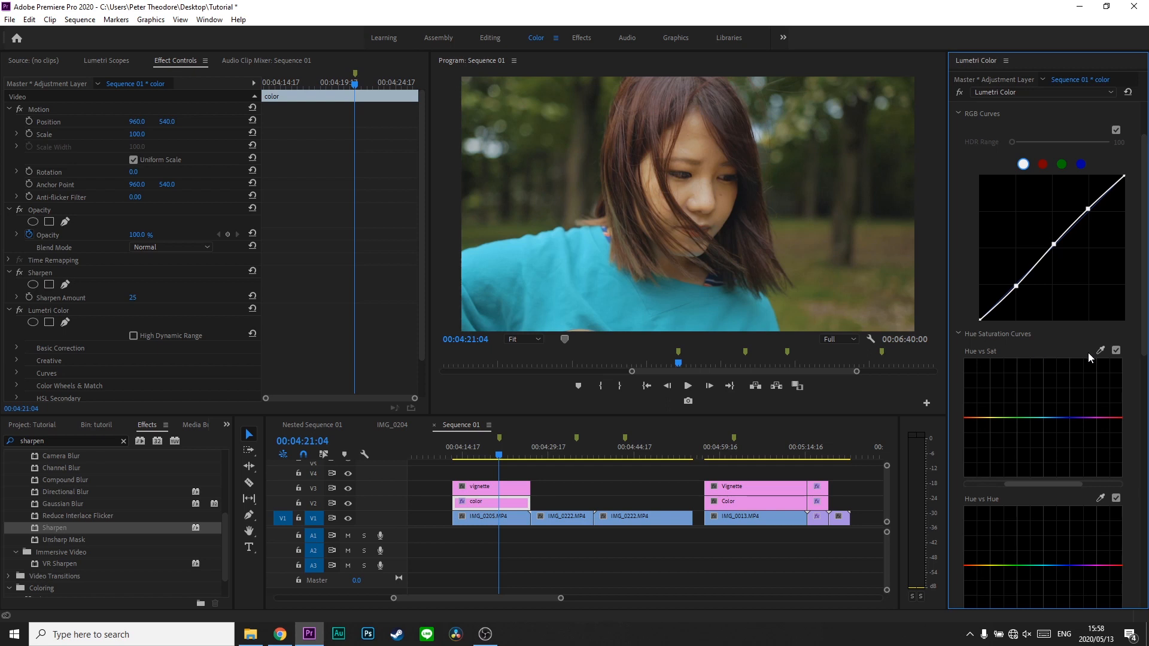
scroll(1089, 353, down, 1)
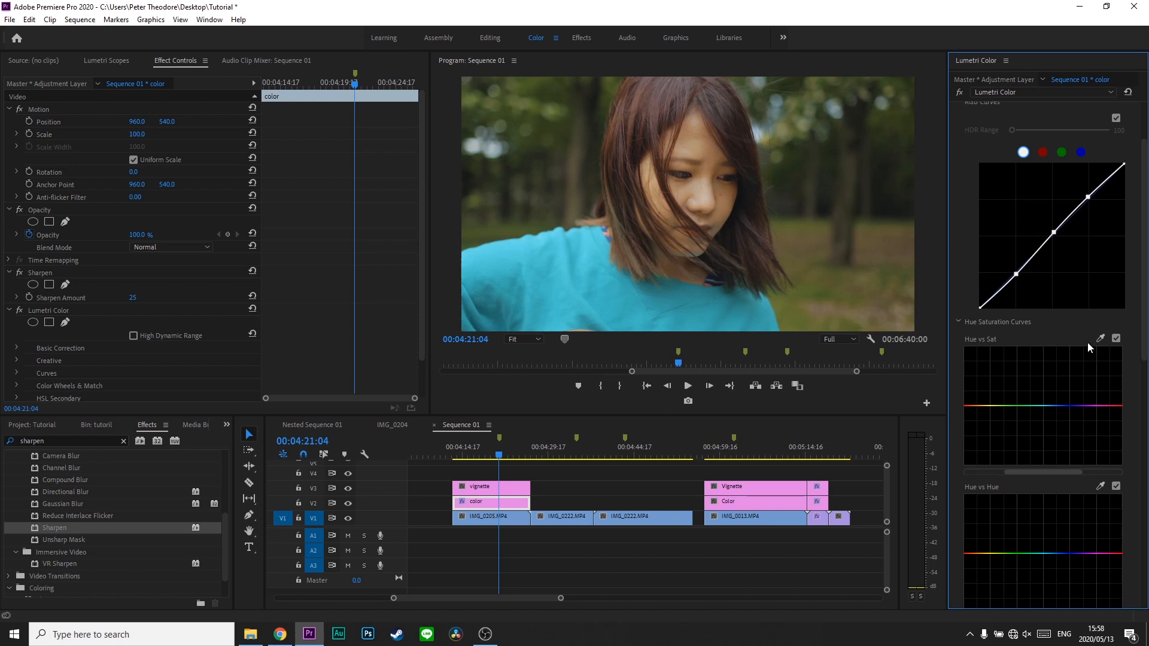
click(1100, 340)
click(730, 189)
drag(969, 407, 979, 412)
click(987, 406)
drag(971, 418, 978, 412)
click(1118, 339)
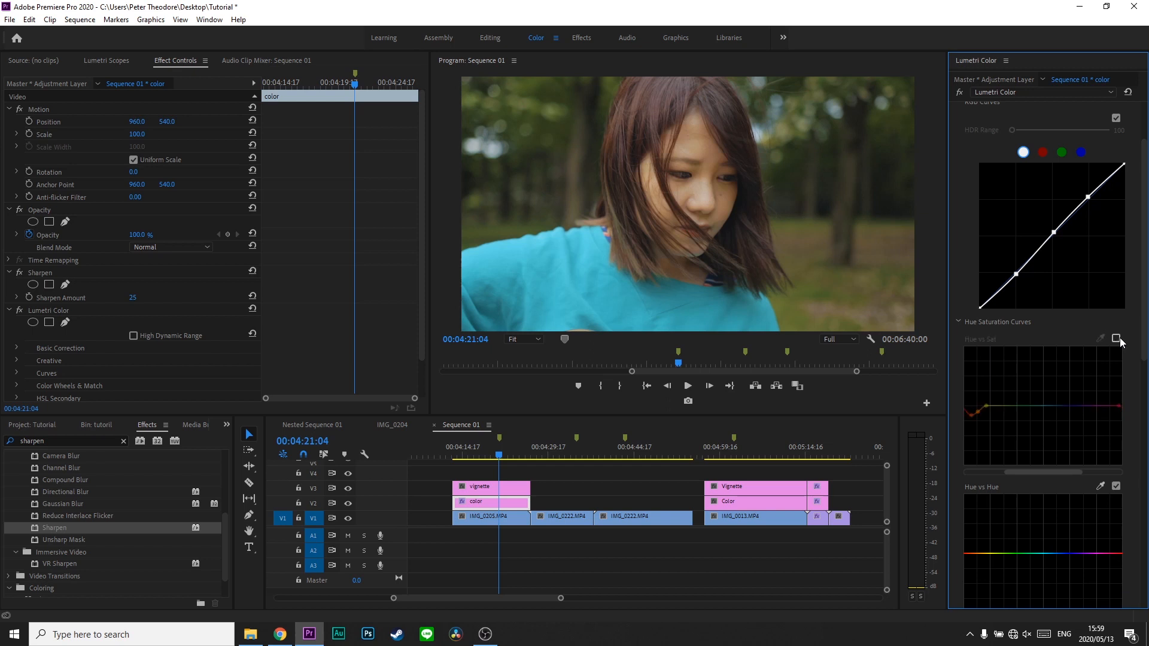
click(1117, 338)
click(1117, 339)
click(1117, 339)
Sample the blue shirt for Hue vs Sat, raise its cyan-blue saturation, and compare with the curve off and on.
click(1101, 339)
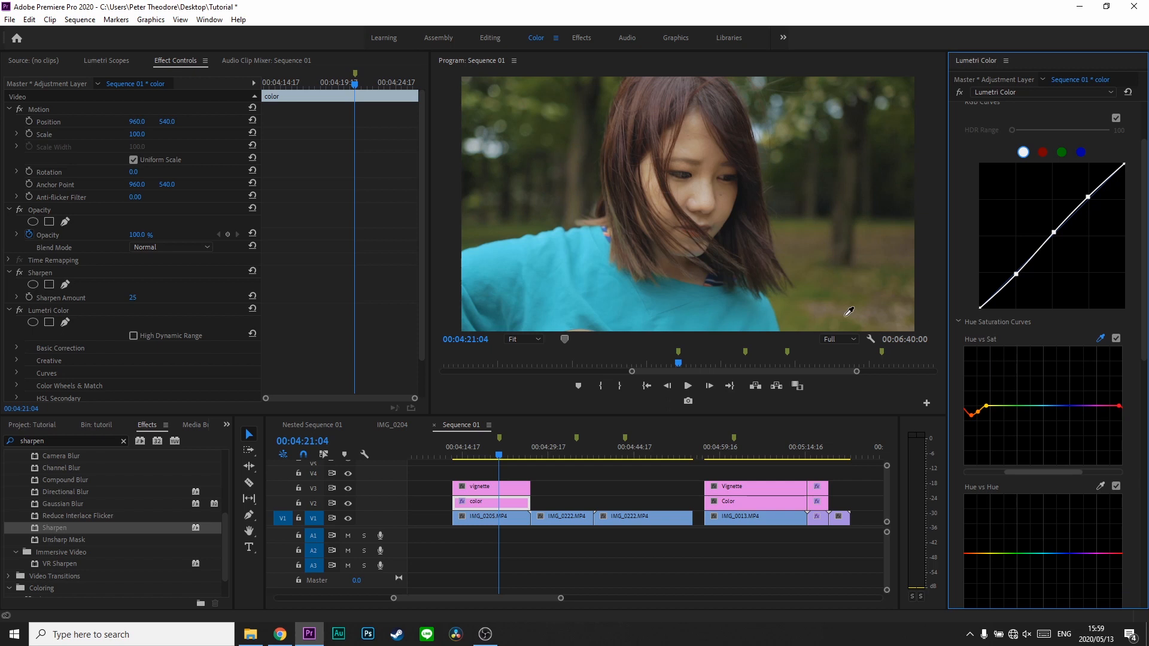
click(712, 307)
drag(1054, 410, 1057, 376)
click(1034, 406)
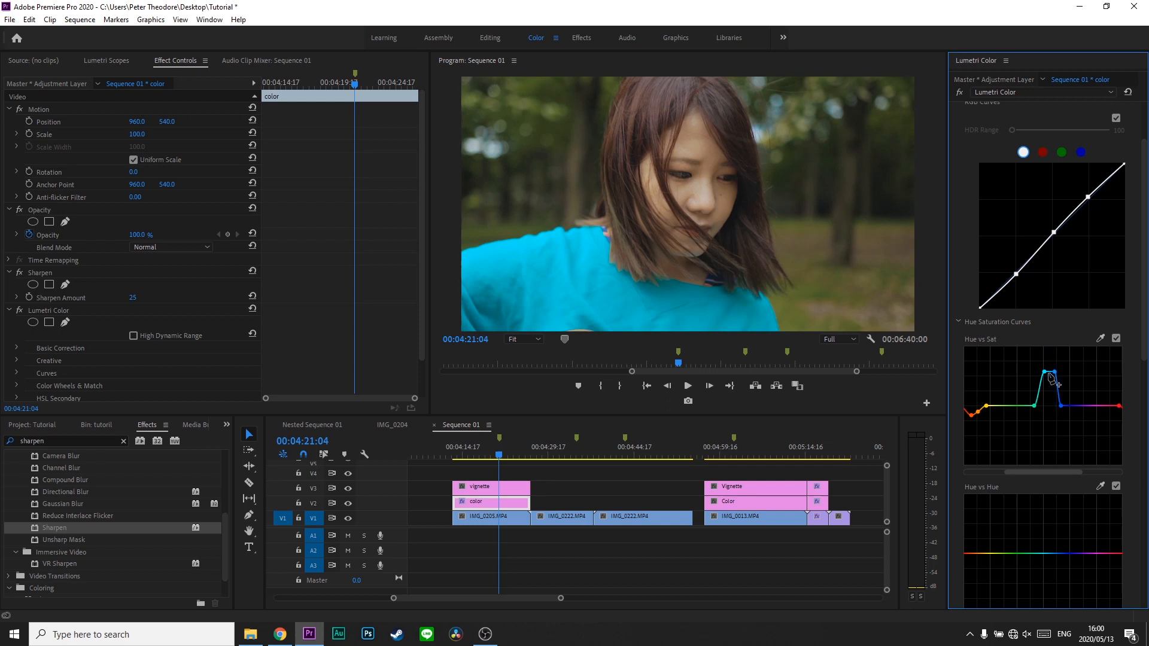
click(1117, 339)
click(1117, 339)
Try shifting the blue shirt's color with a sampled Hue vs Hue curve.
scroll(1070, 480, down, 2)
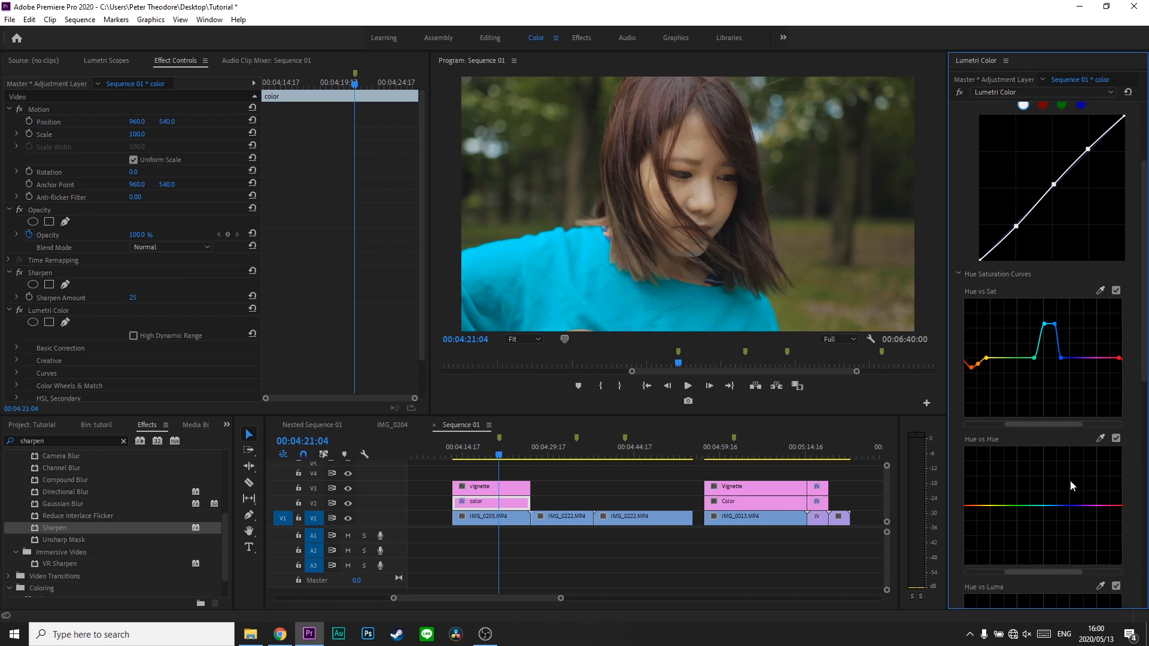
scroll(1071, 485, down, 5)
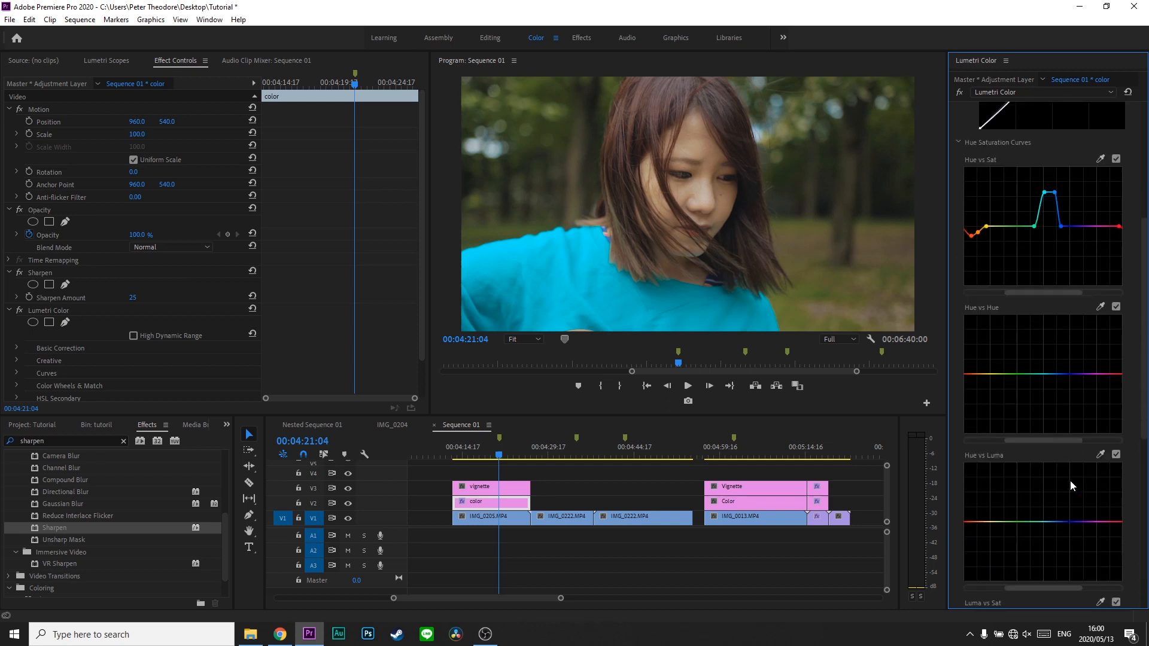
scroll(1070, 480, down, 2)
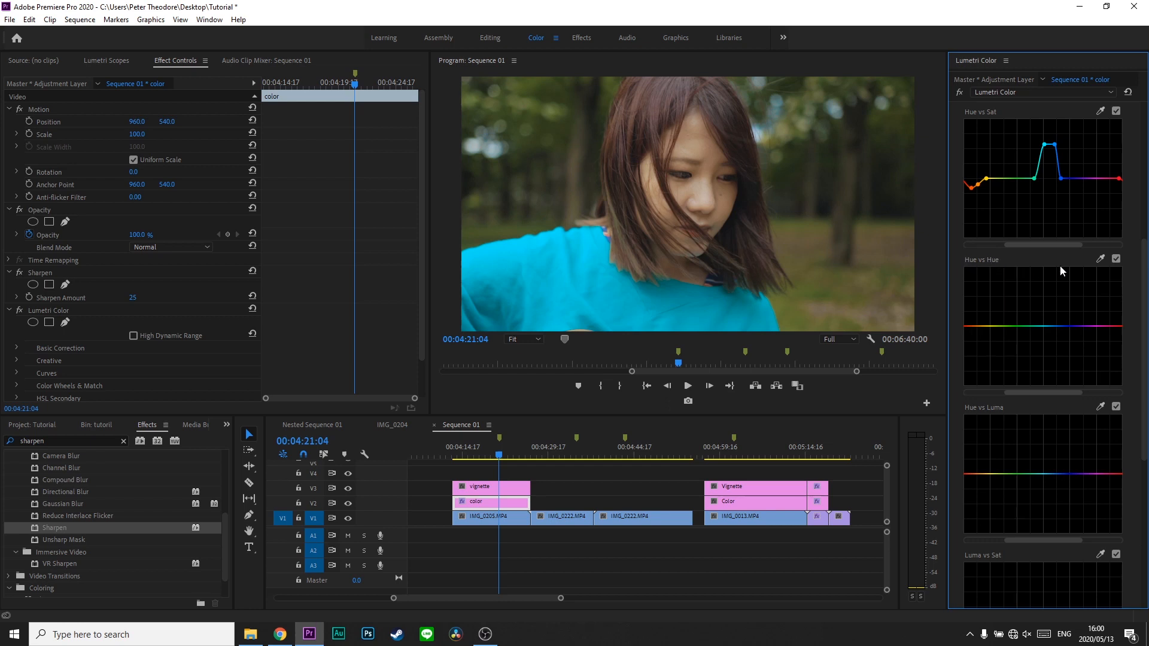
click(1101, 258)
click(679, 303)
click(1053, 326)
drag(1054, 327, 1055, 344)
Try adjusting the blue shirt's brightness with a sampled Hue vs Luma curve and look over the remaining curves.
scroll(1078, 452, down, 2)
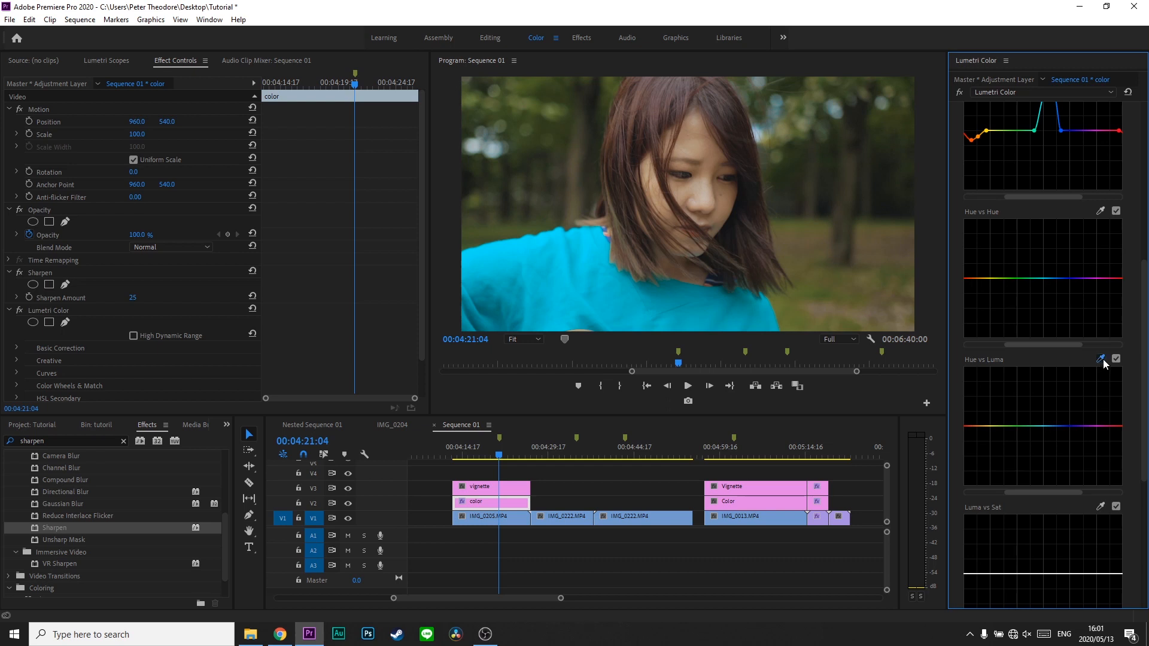
click(671, 312)
mouse_move(1051, 426)
mouse_down()
mouse_move(1051, 447)
mouse_move(1051, 426)
mouse_up()
scroll(1051, 435, down, 4)
scroll(1048, 433, down, 4)
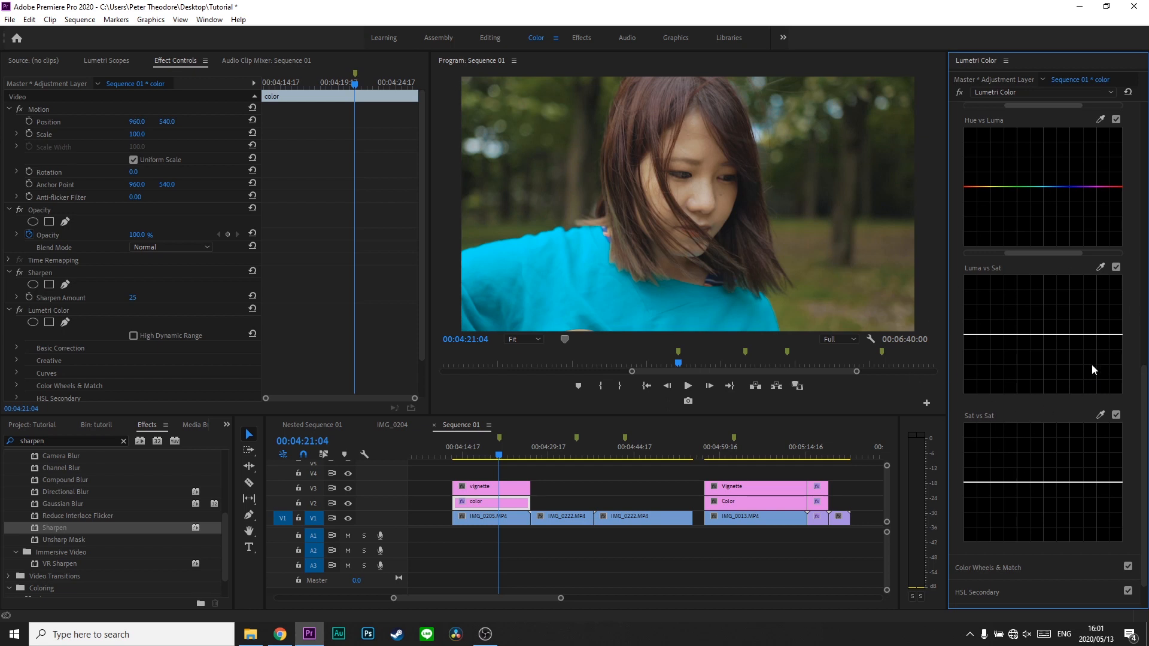
scroll(1092, 364, up, 5)
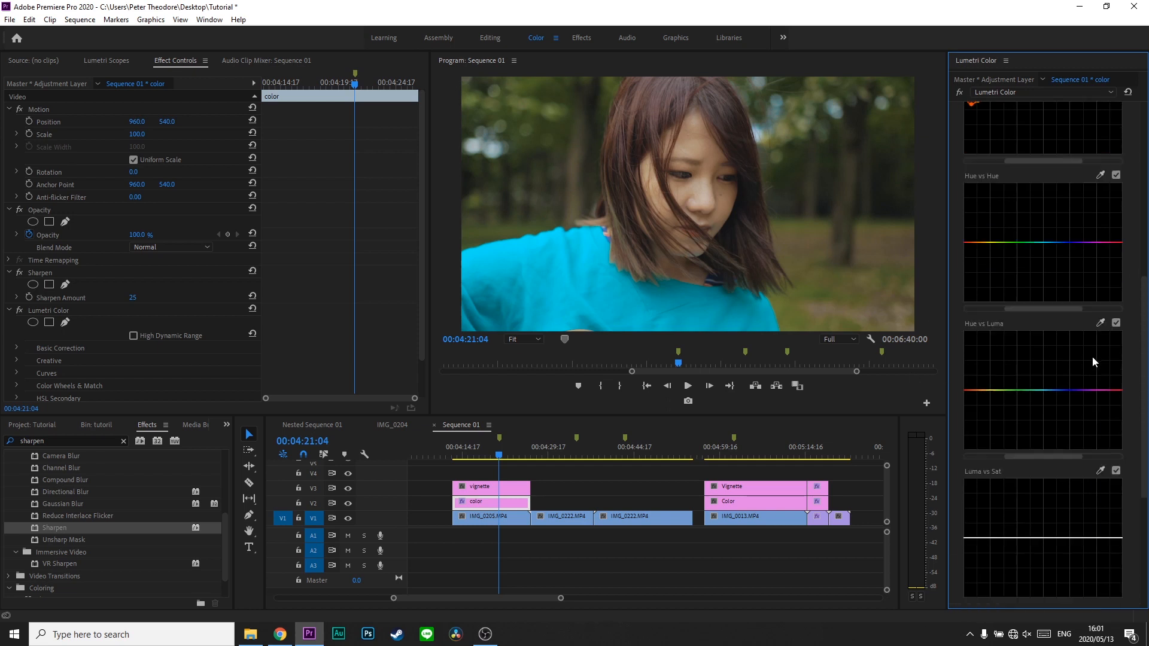
scroll(1091, 350, up, 8)
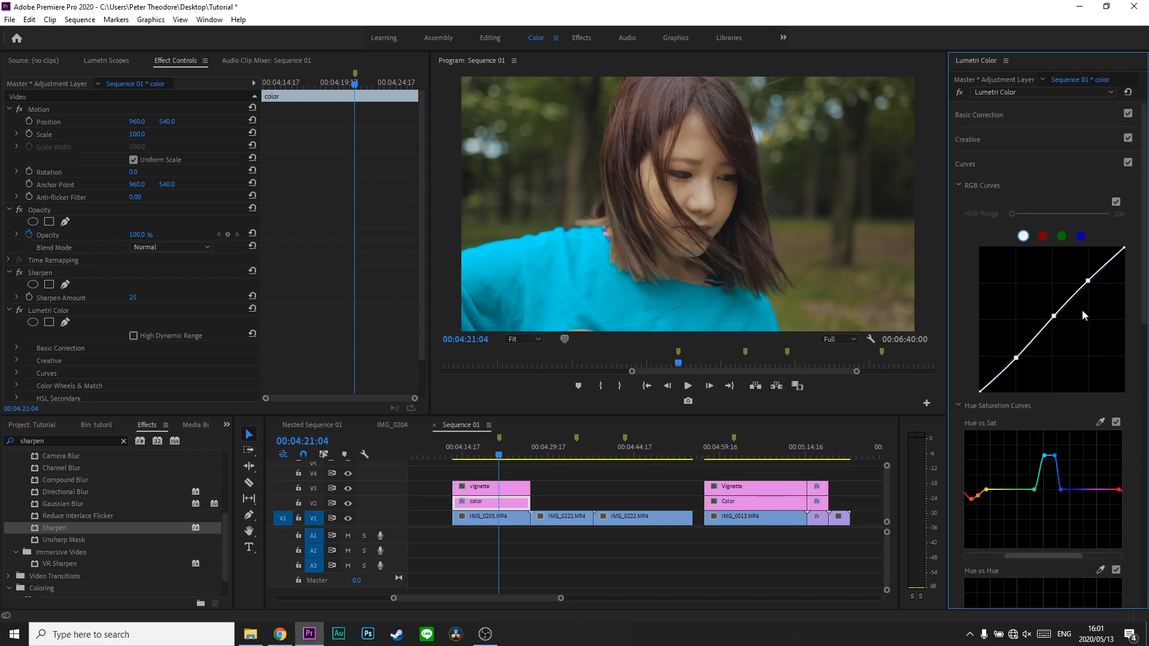
Close the Curves section and compare the image with the V2 color layer hidden and shown.
click(1023, 164)
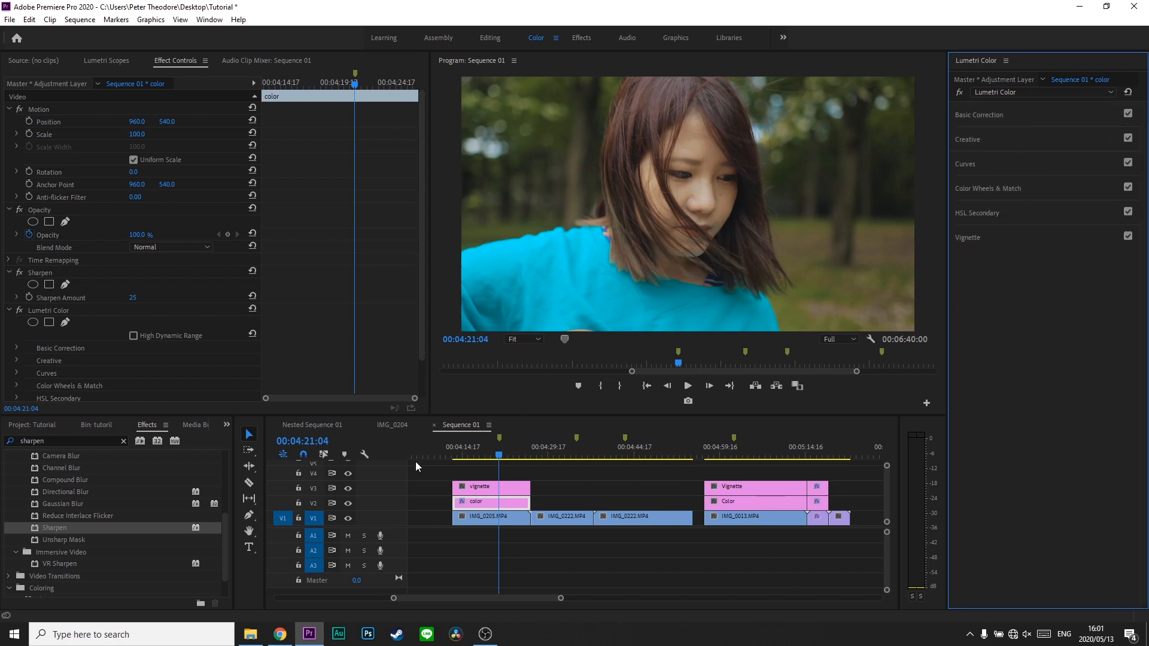
click(347, 505)
click(348, 504)
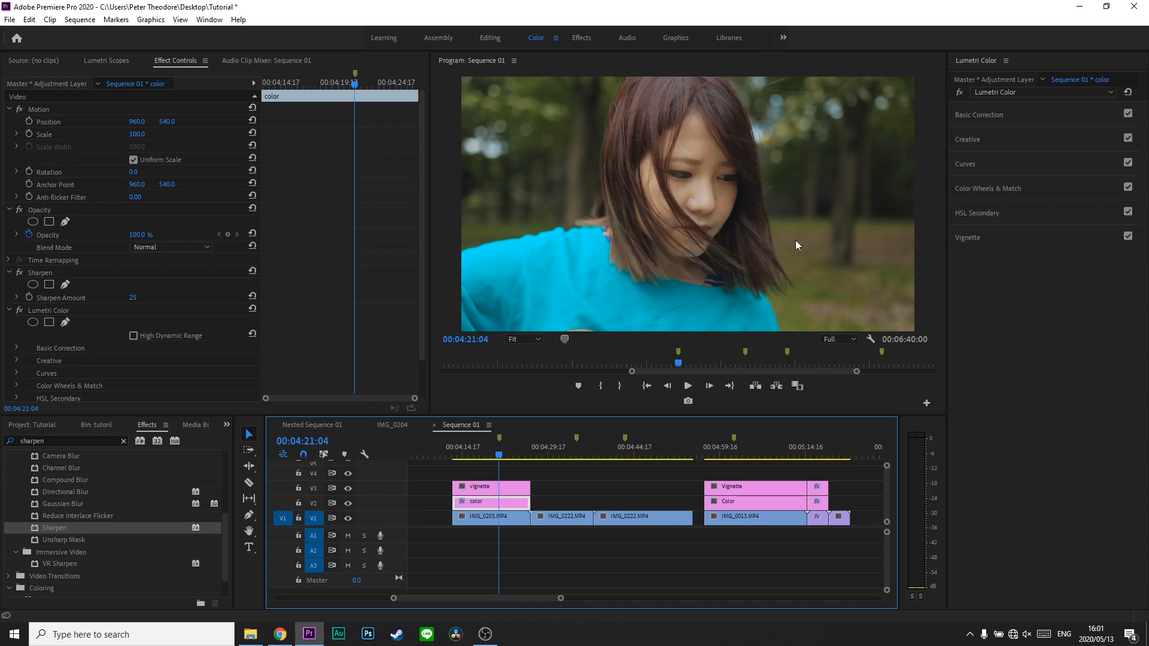
Open Color Wheels & Match and nudge the Midtones slightly toward a warm tone.
click(1019, 188)
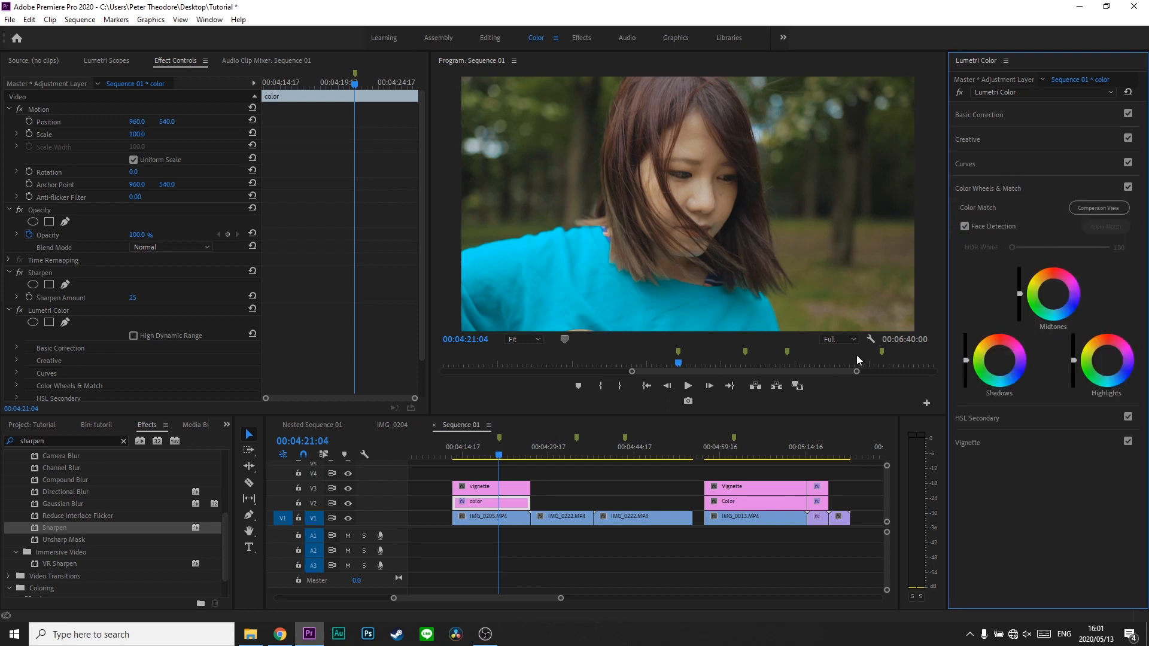
click(1054, 299)
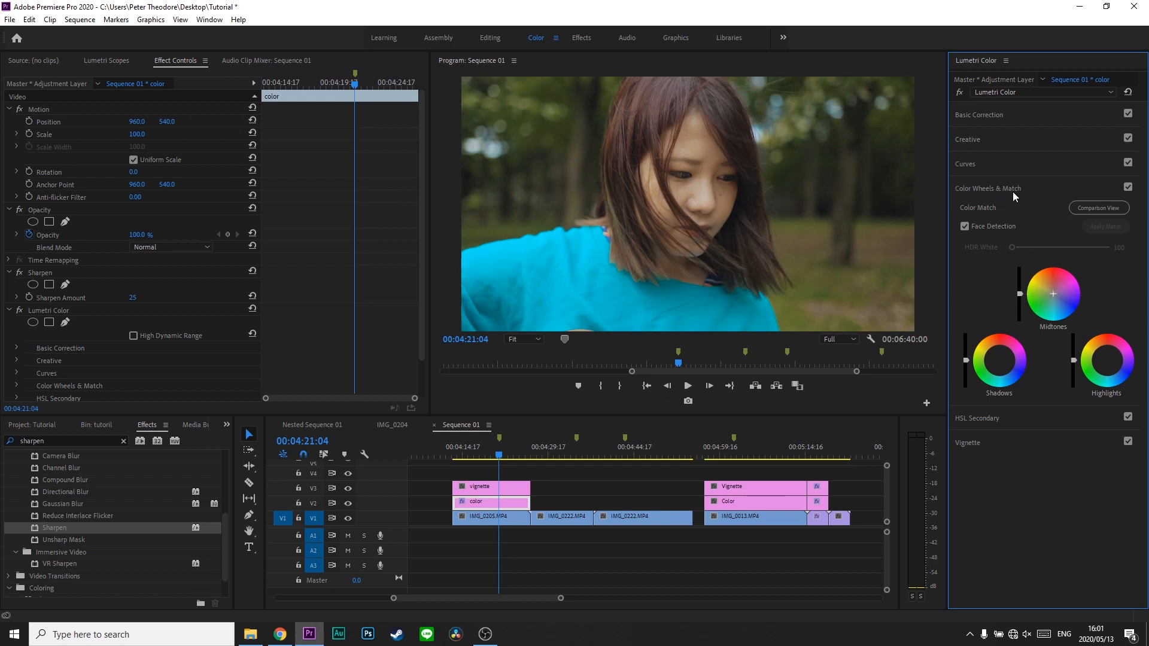
double_click(1054, 299)
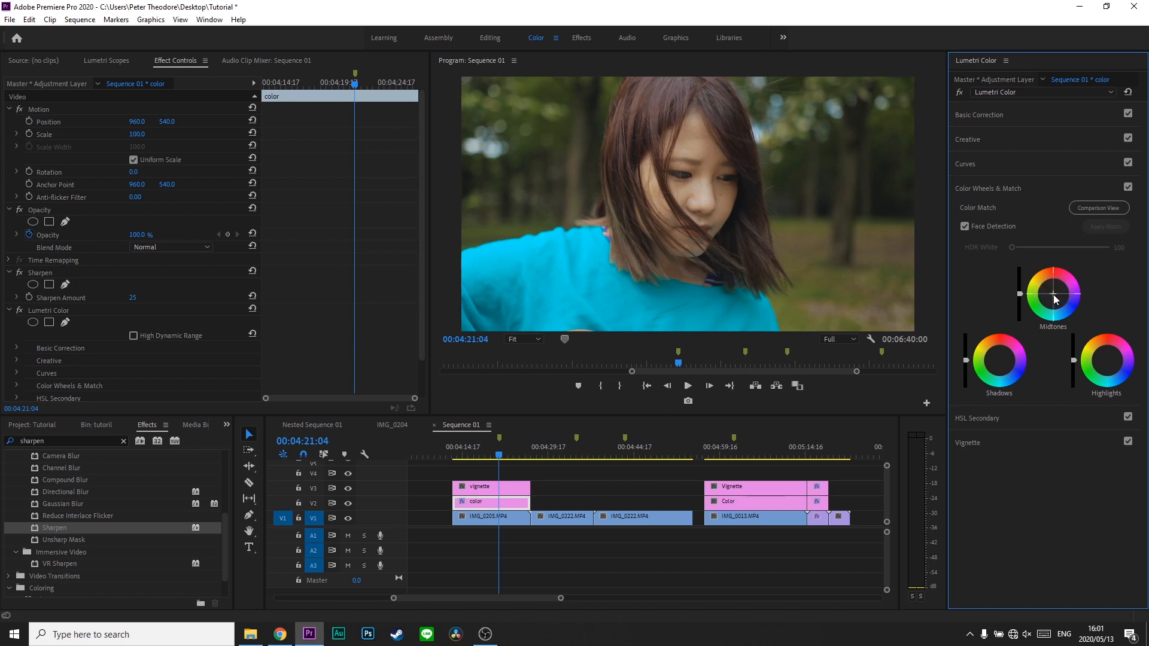
click(1055, 296)
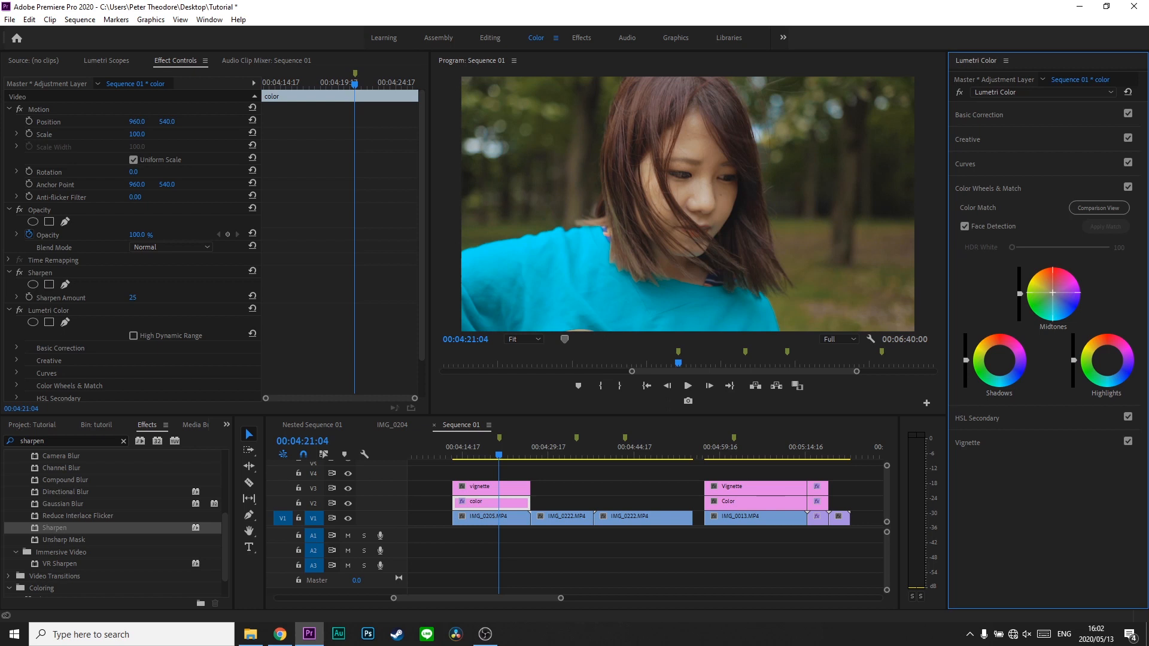
click(1056, 296)
drag(1053, 294, 1053, 293)
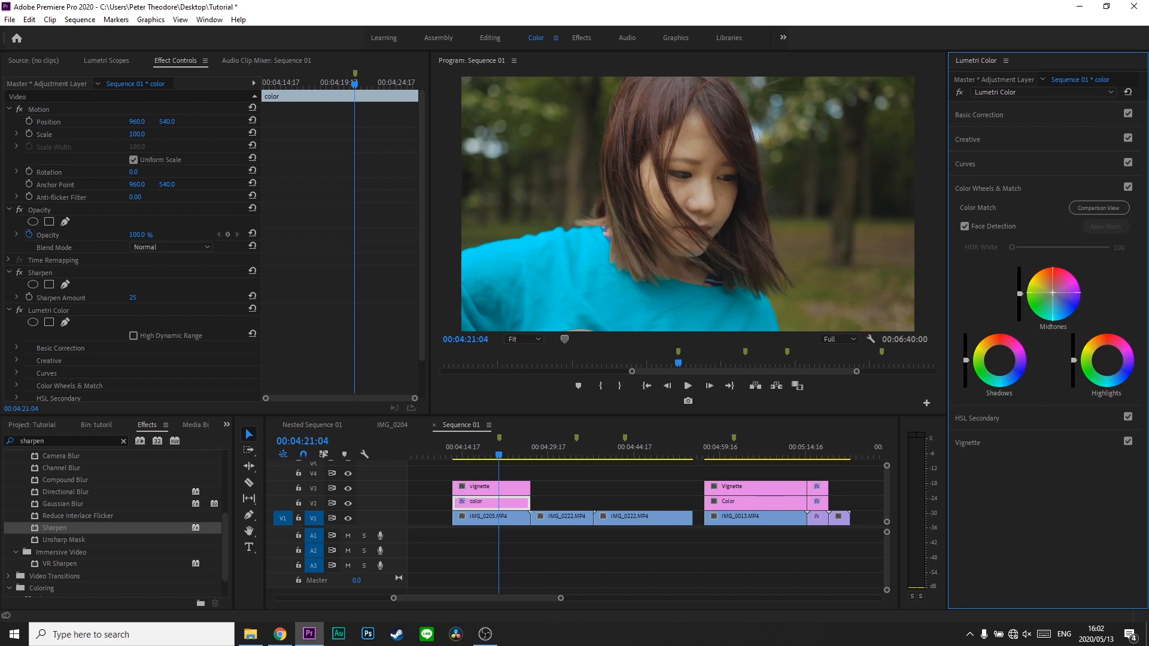
Tint the Shadows slightly toward blue and the Highlights toward a warm tone, comparing the image with the color wheels off and on.
click(1000, 361)
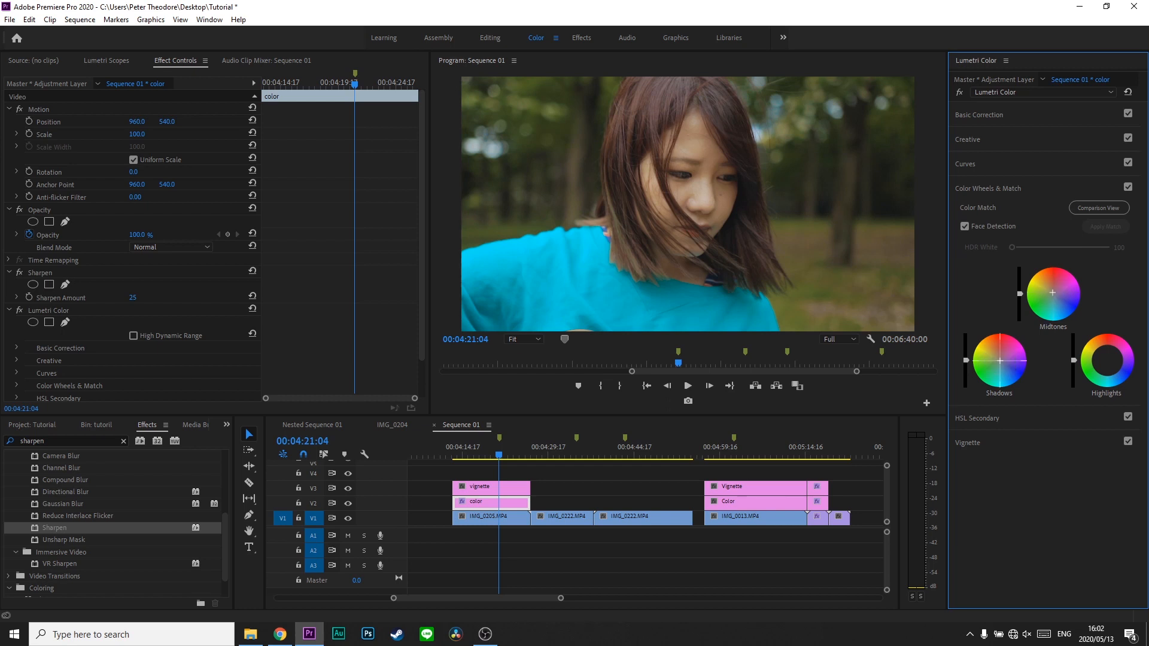
drag(1000, 360, 997, 358)
click(1107, 361)
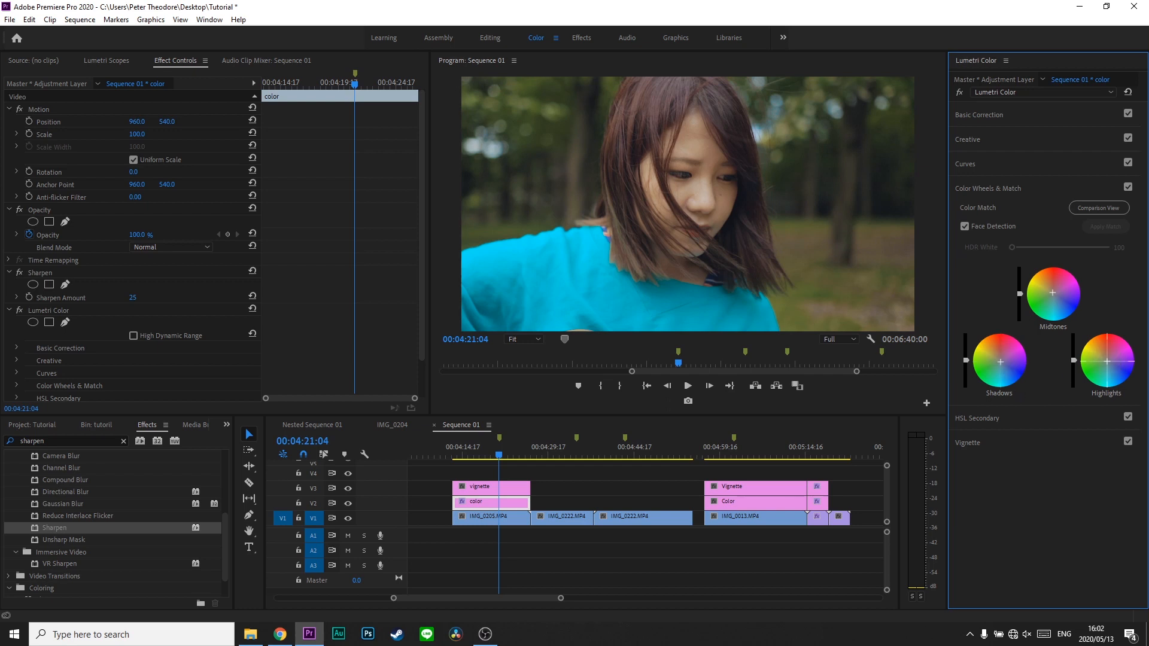
click(1107, 361)
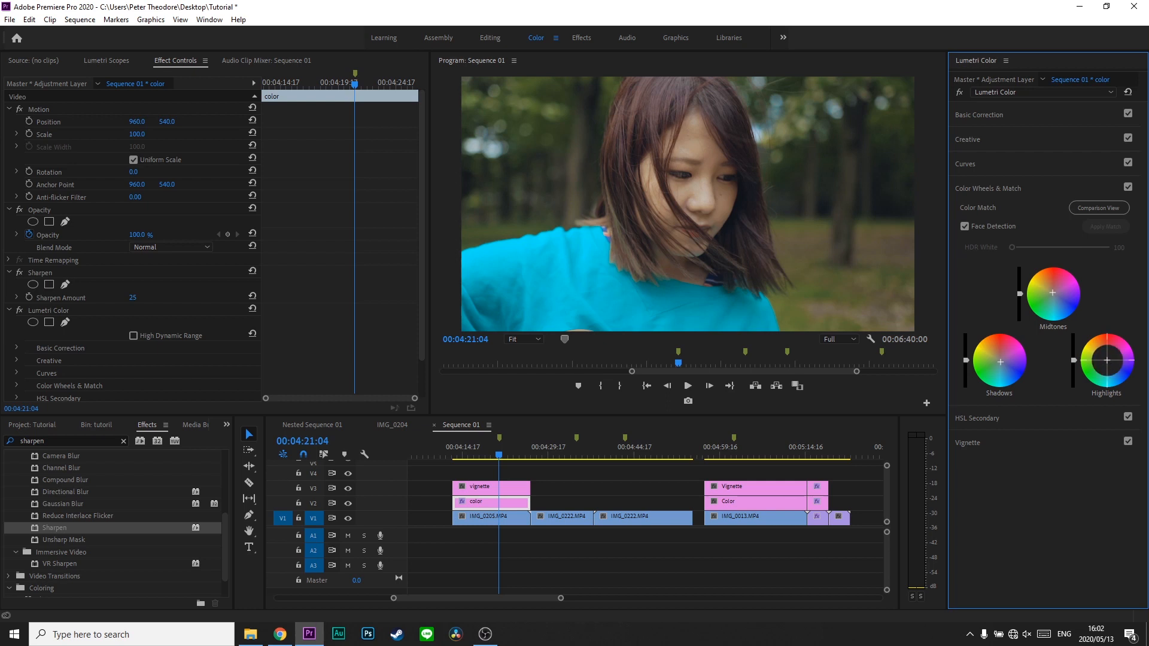
drag(1105, 357, 1105, 357)
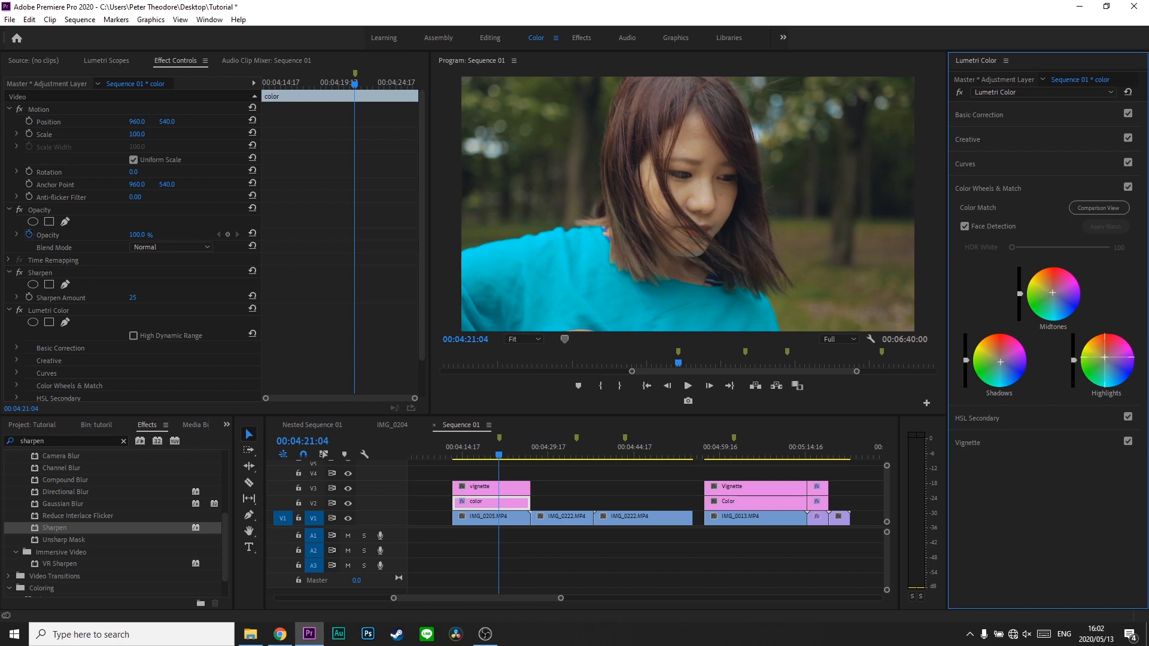
drag(1106, 357, 1105, 356)
click(1129, 187)
click(1128, 188)
Reopen the Basic Correction settings and play the graded first clip from near its start.
click(1050, 117)
click(462, 449)
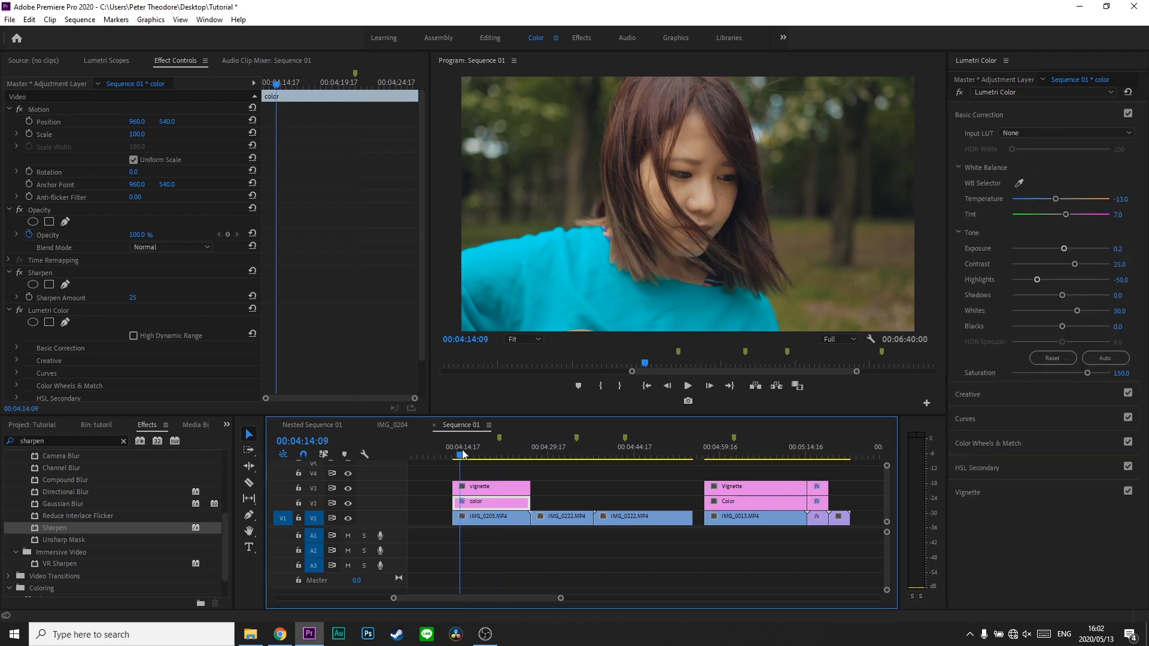
key(space)
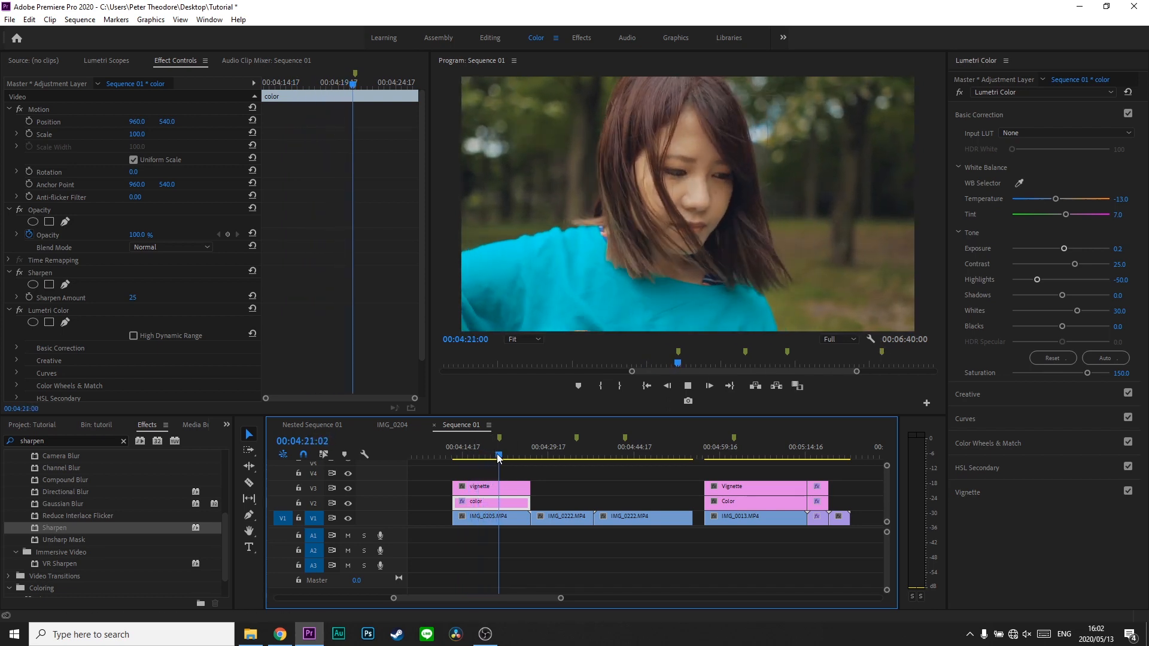
Compare the image with the V2 color layer hidden and shown at the guitar shot and the face shot of the first clip.
drag(492, 465, 463, 466)
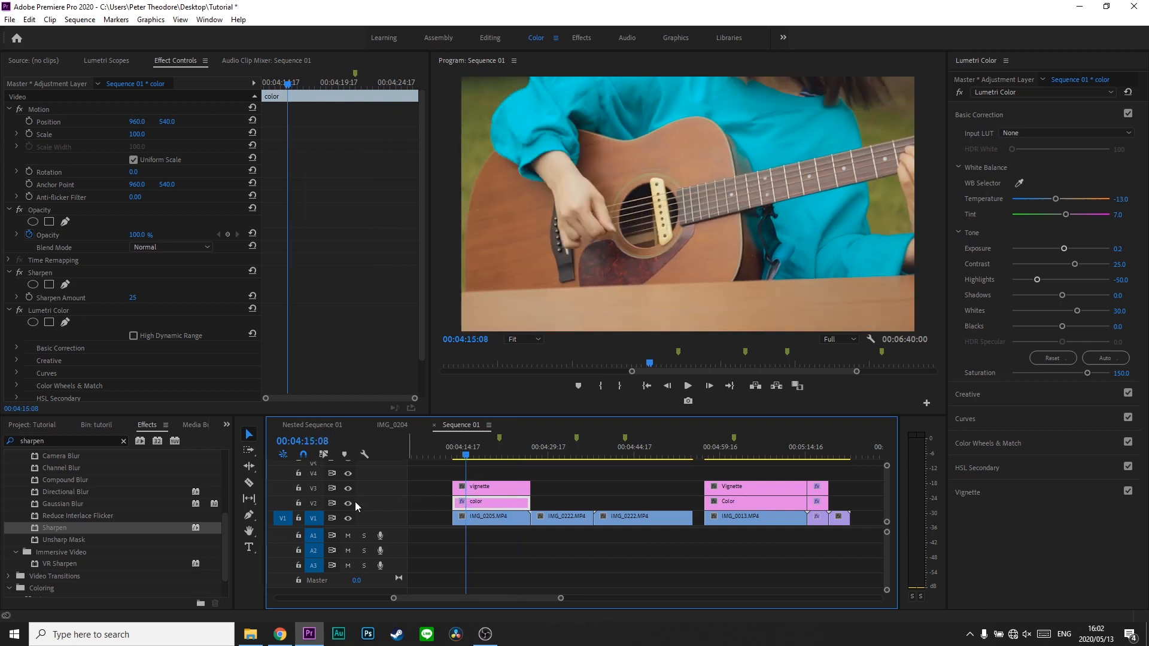
click(348, 502)
click(348, 501)
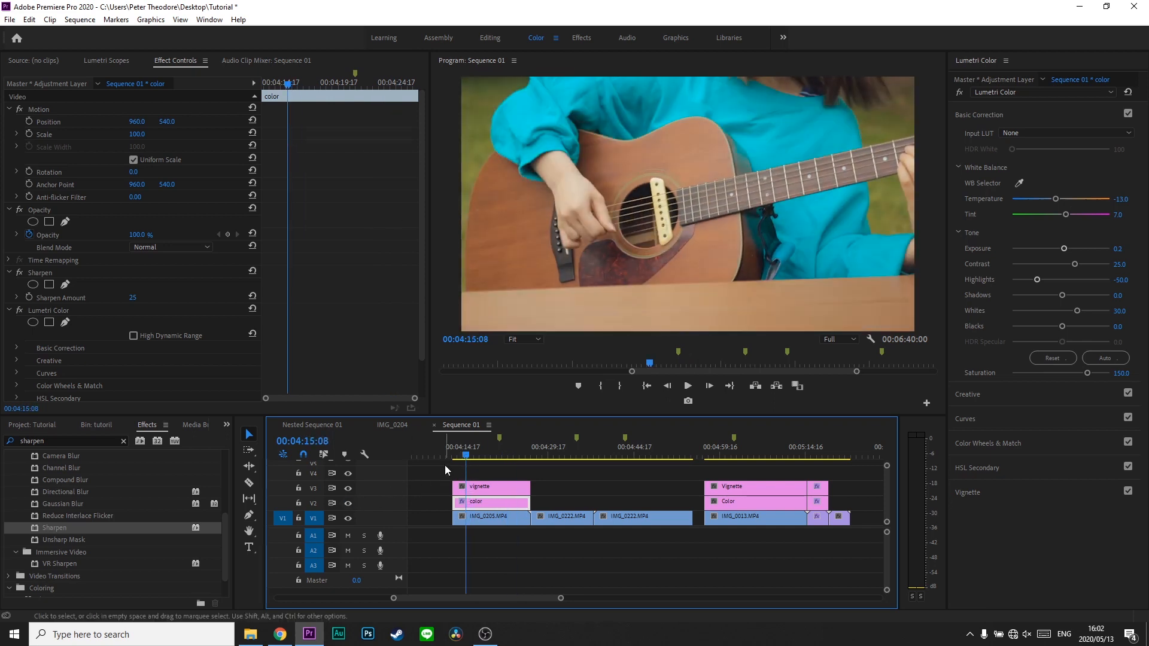
click(498, 460)
click(348, 504)
click(348, 503)
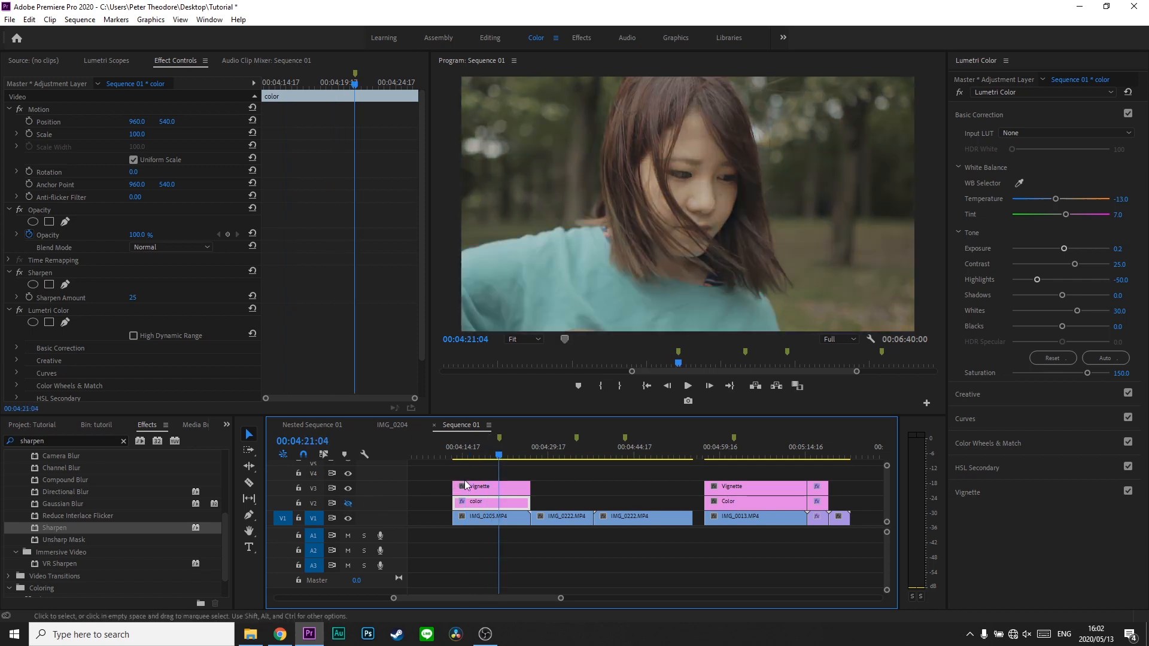
Clear the effects search and lower the Exposure of the first clip's vignette adjustment layer to -0.6.
click(477, 487)
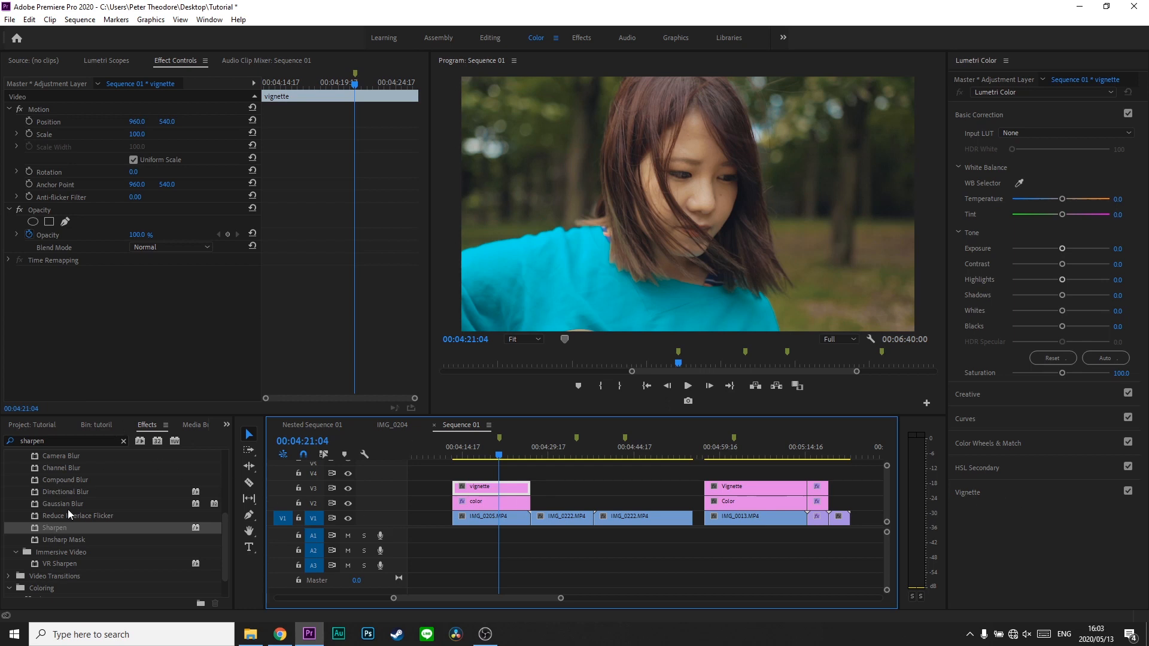
click(123, 443)
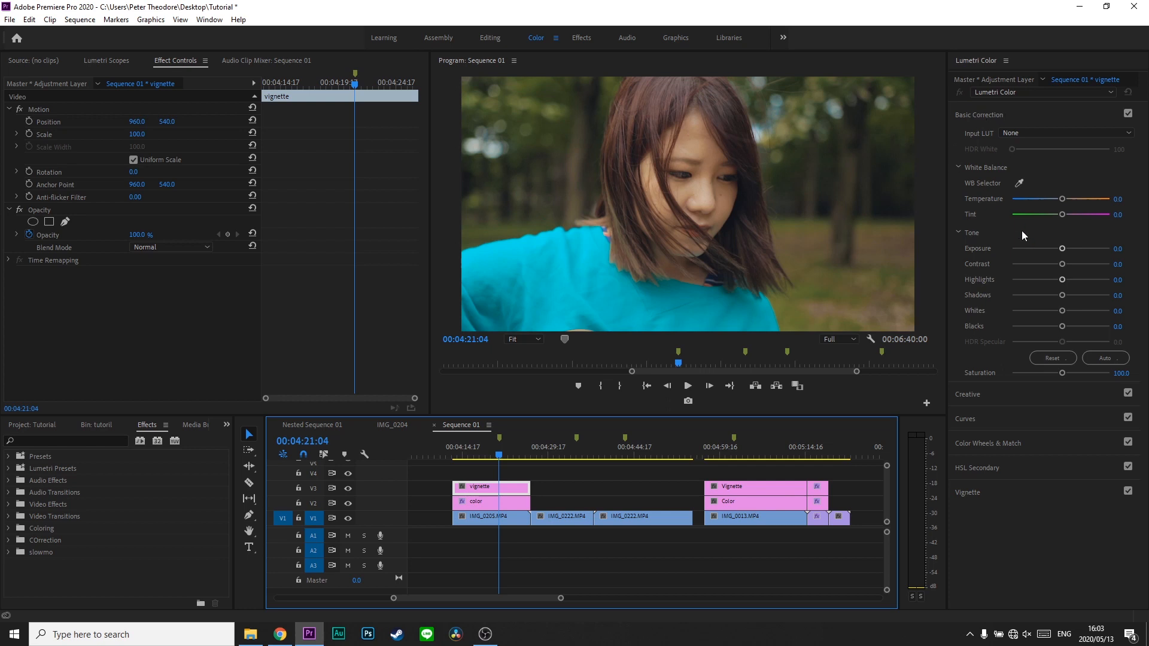
drag(1062, 247, 1056, 245)
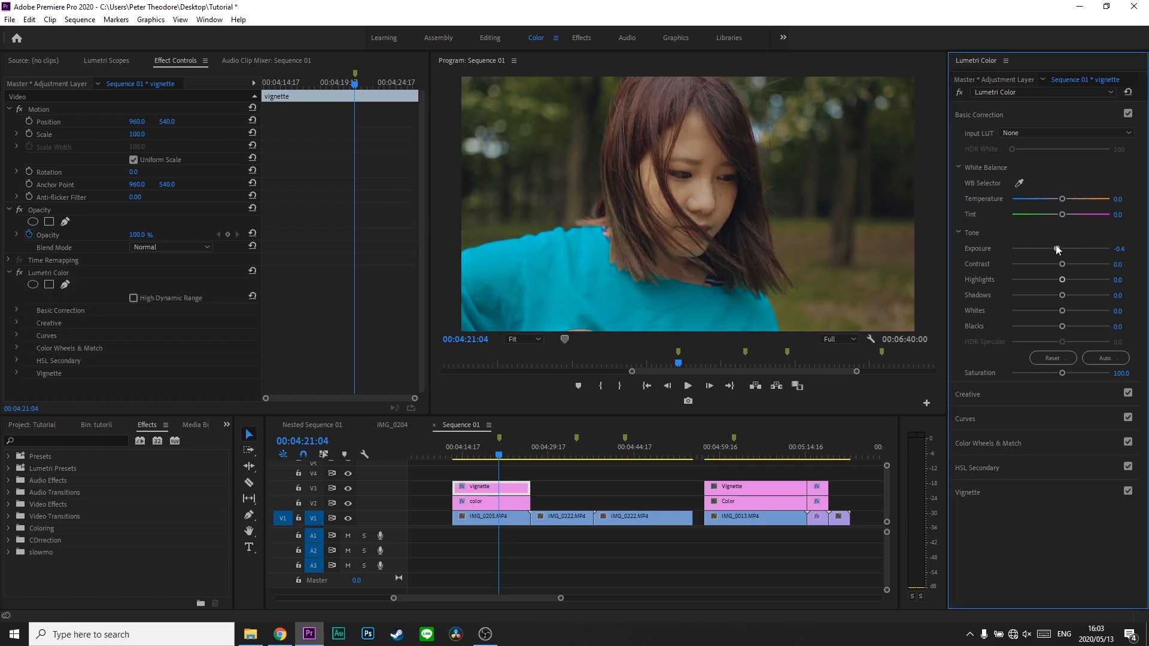
Add an ellipse mask to the vignette layer's Lumetri Color effect and stretch it to all four edges of the frame.
click(33, 285)
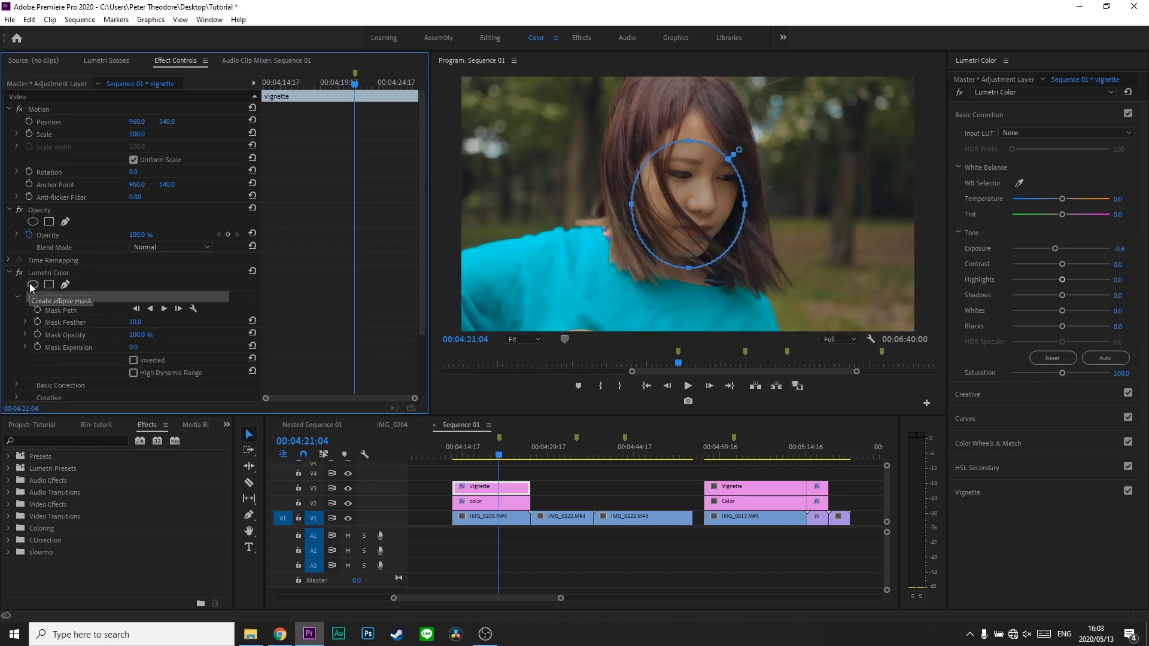
drag(631, 205, 459, 210)
drag(746, 207, 917, 214)
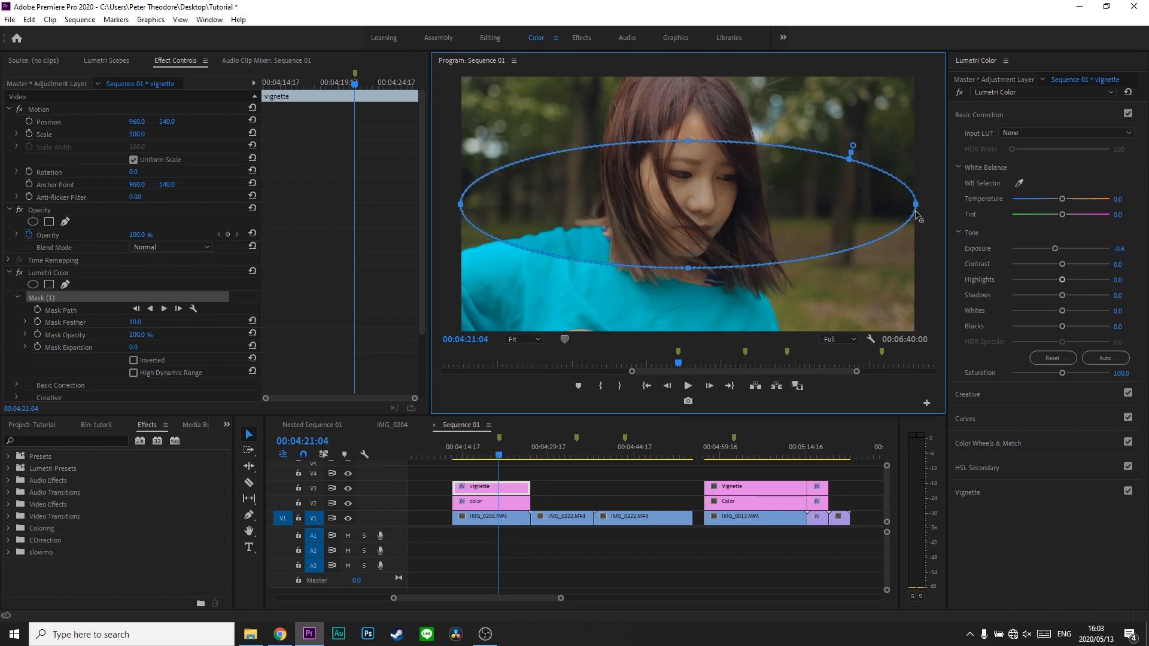
drag(688, 141, 686, 75)
drag(686, 267, 682, 333)
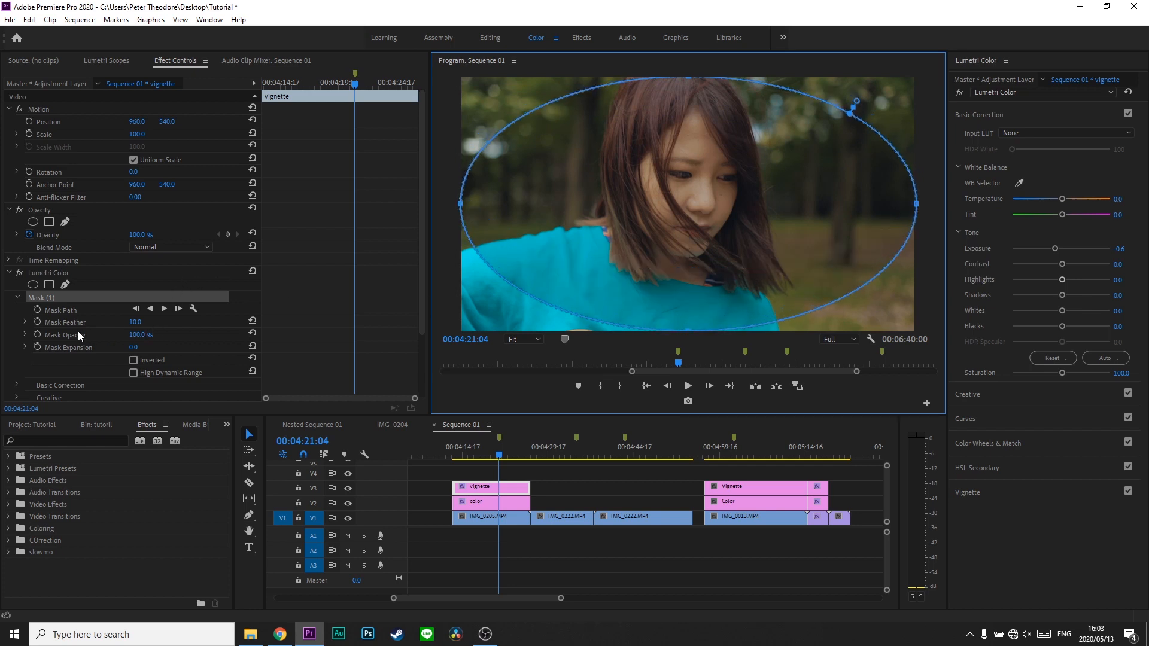
Set the ellipse mask's feather to 500 and invert the mask.
click(59, 322)
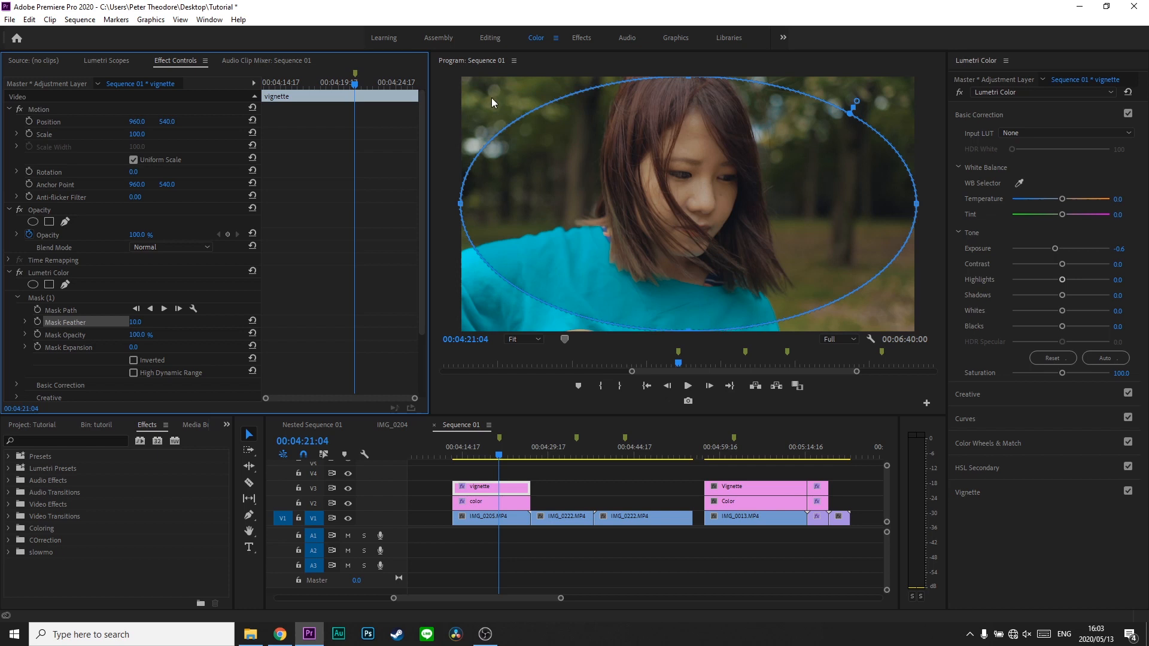
click(137, 322)
text(500)
key(Return)
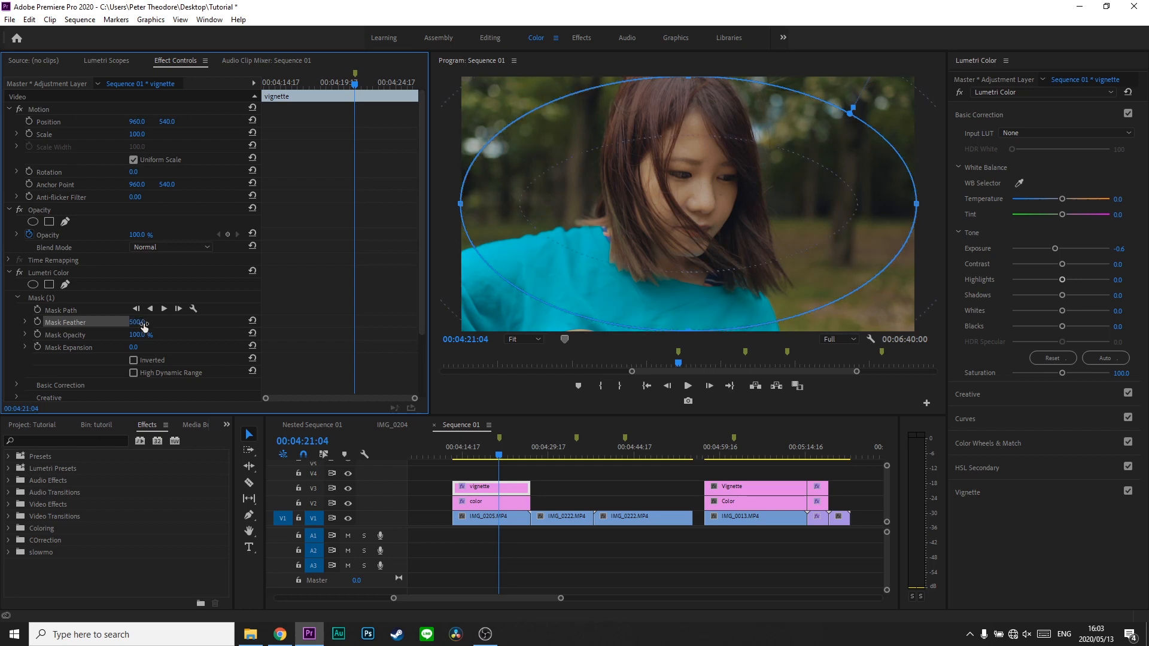
click(166, 357)
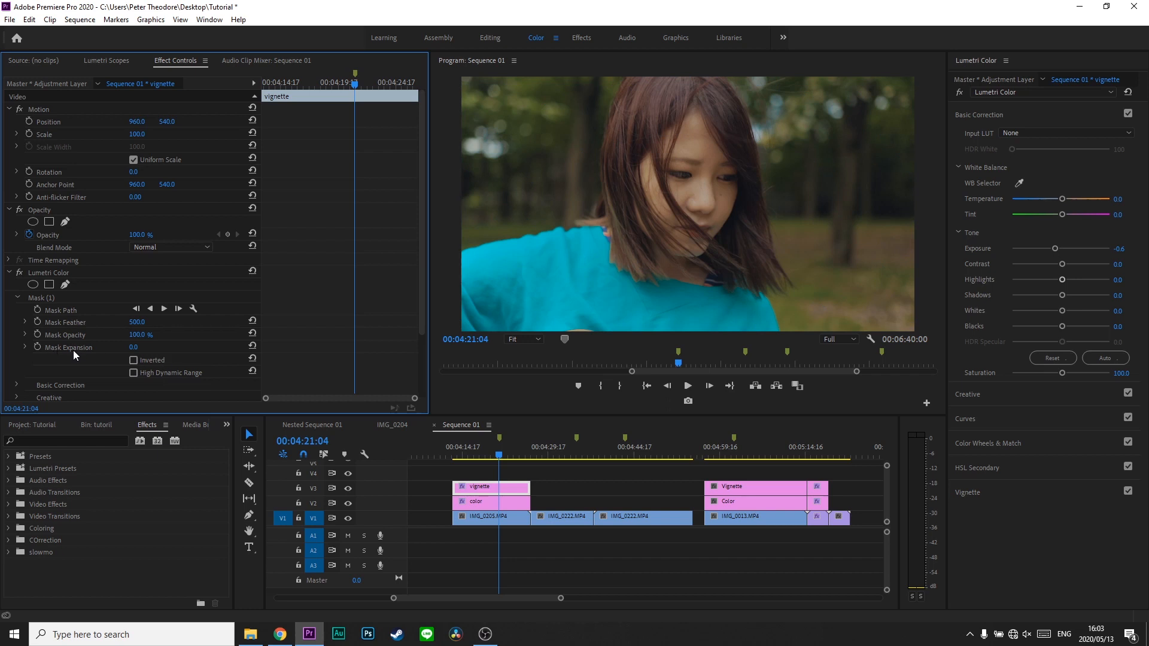
click(134, 361)
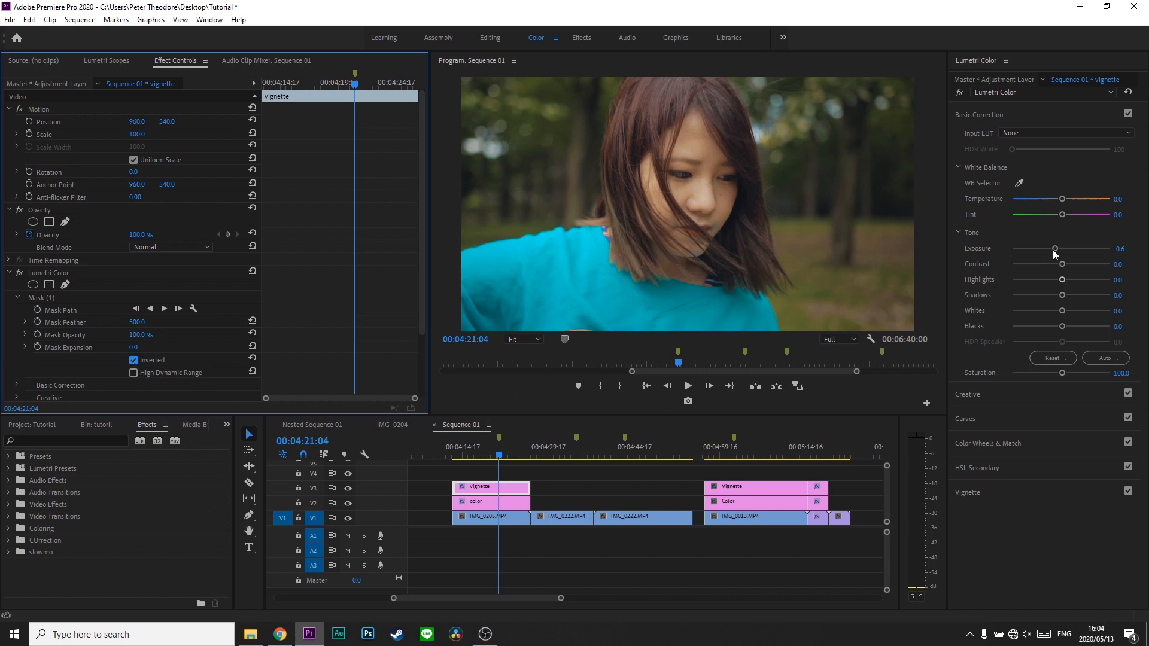
Darken the vignette layer with Exposure -0.9, Contrast -32.9 and Highlights -53.7.
drag(1056, 249, 1035, 289)
drag(1046, 249, 1052, 265)
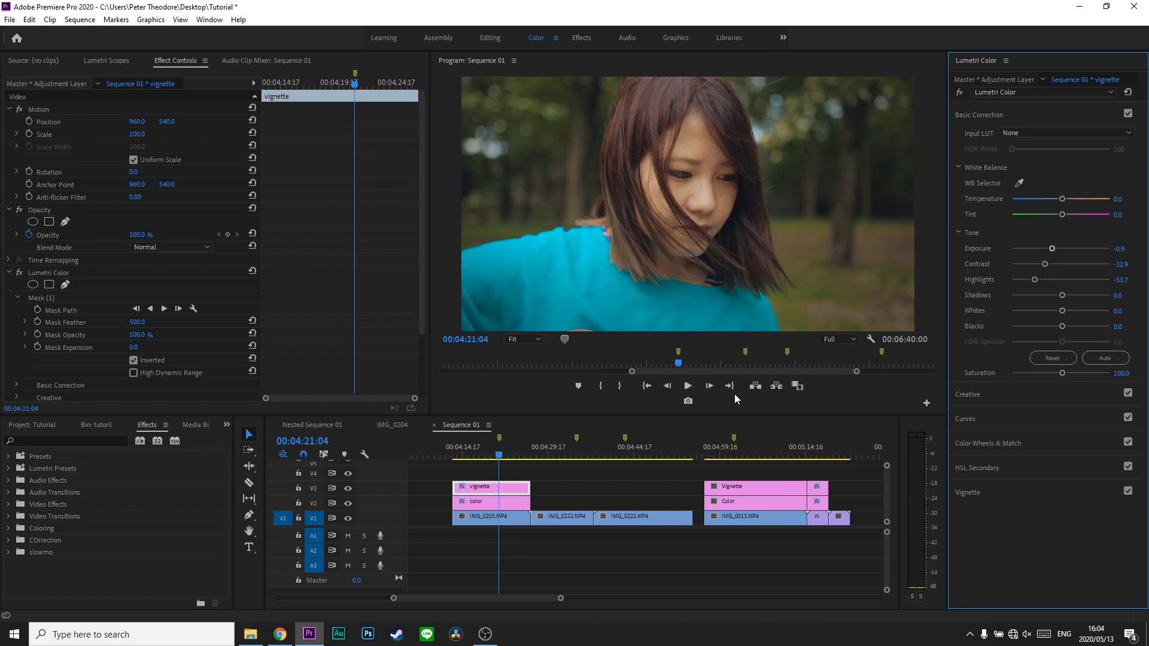
Place the 239 Theatrical & BlueRay letterbox image from the project bin on V4 above the first clip's vignette layer.
click(87, 425)
drag(53, 537, 459, 450)
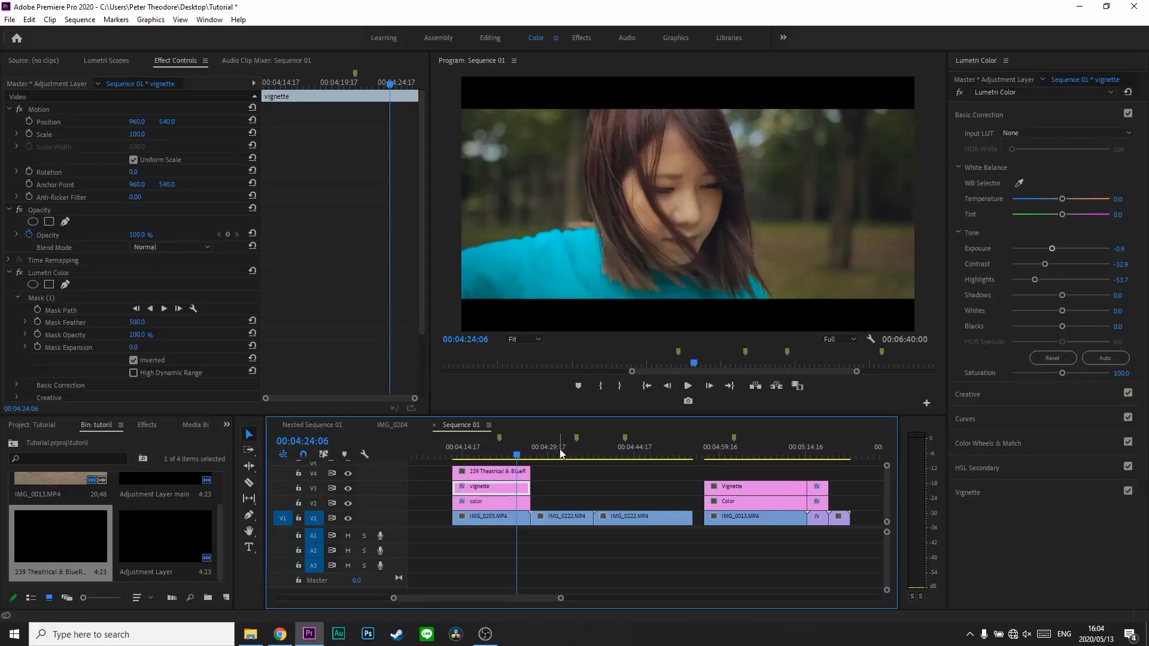
Extend the letterbox, vignette and color layers together to the end of the second IMG_0222.MP4 clip and check the graded picture.
click(559, 451)
mouse_move(652, 455)
mouse_down()
mouse_move(591, 452)
mouse_move(655, 455)
mouse_up()
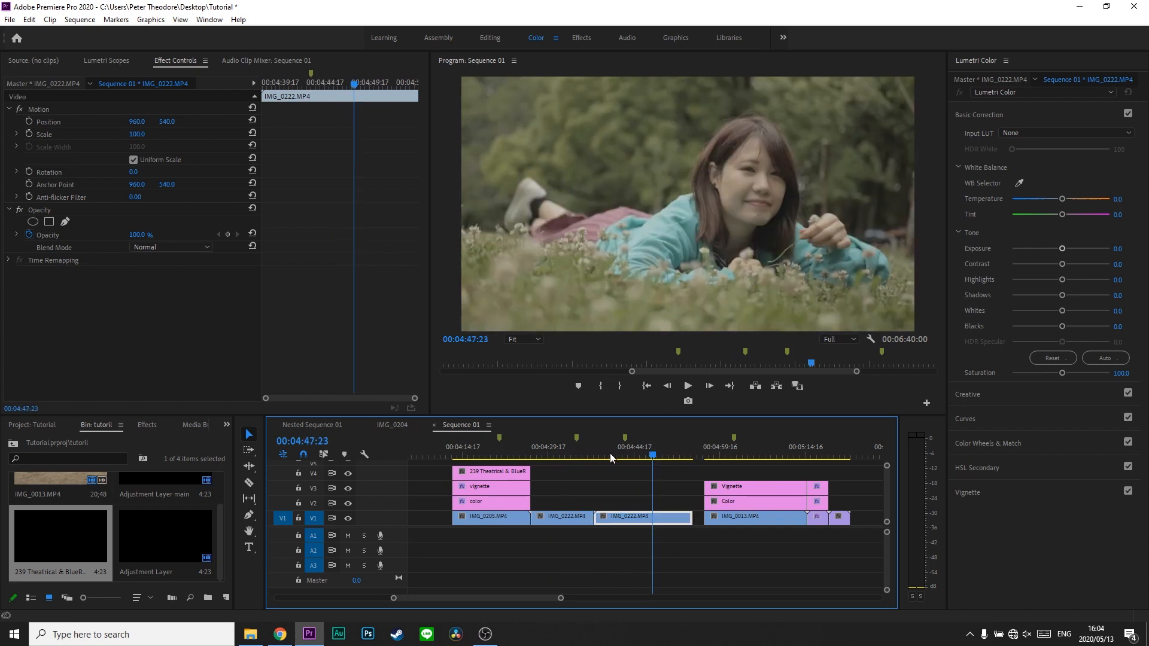
click(576, 454)
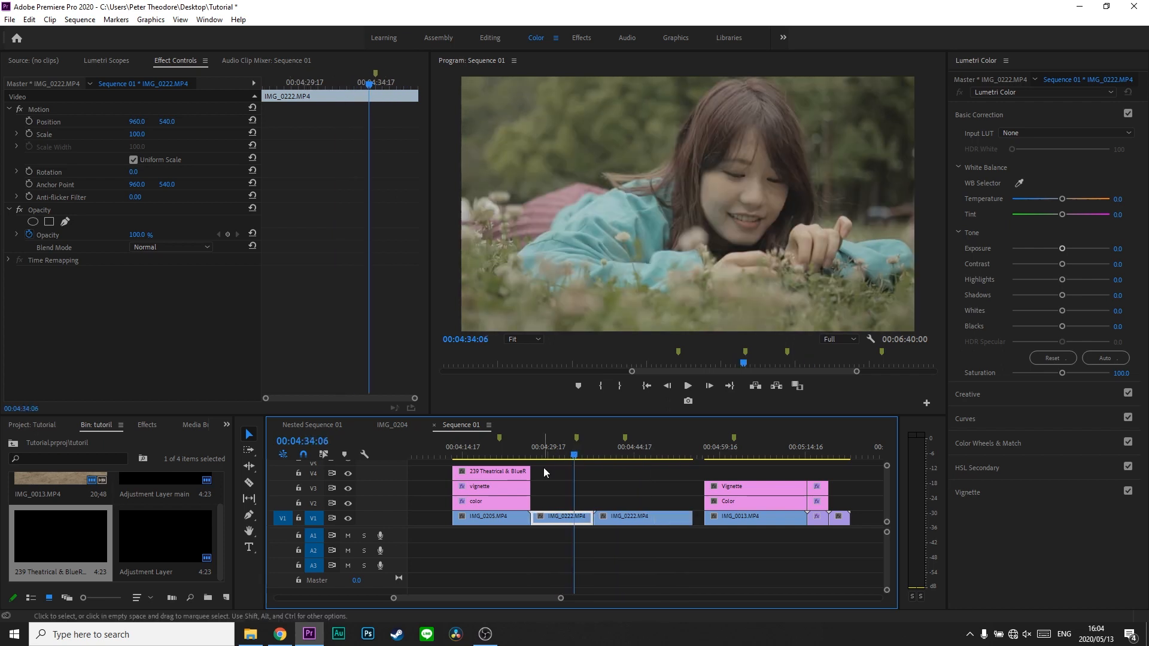
drag(543, 470, 514, 506)
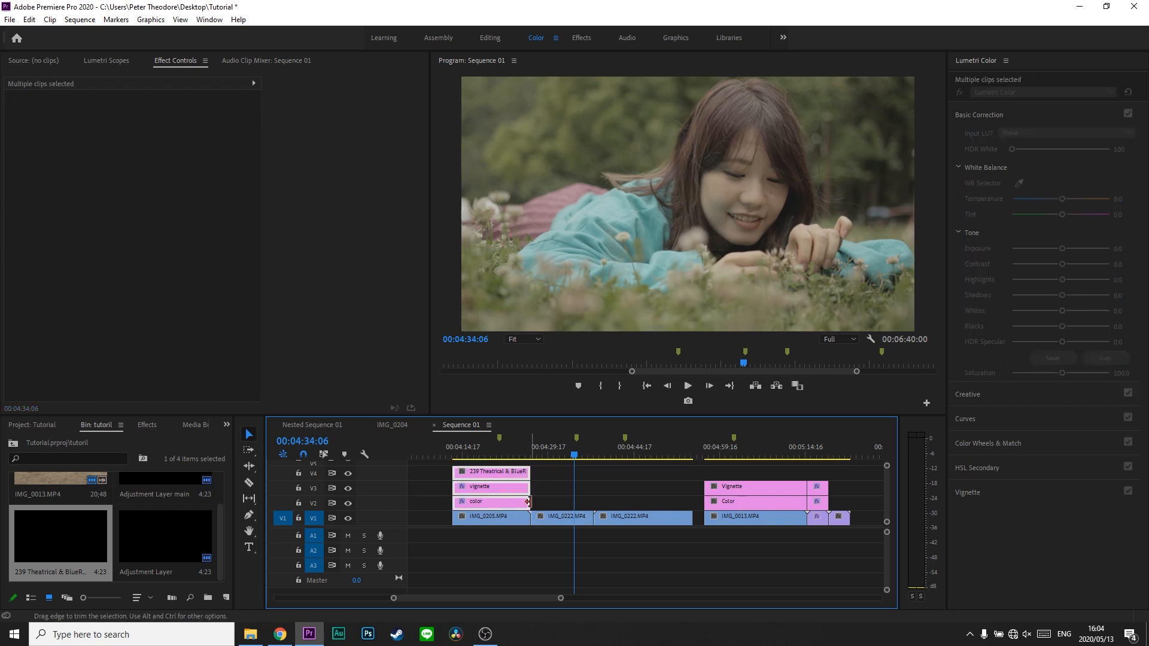
drag(551, 469, 694, 497)
click(620, 512)
drag(624, 456, 633, 455)
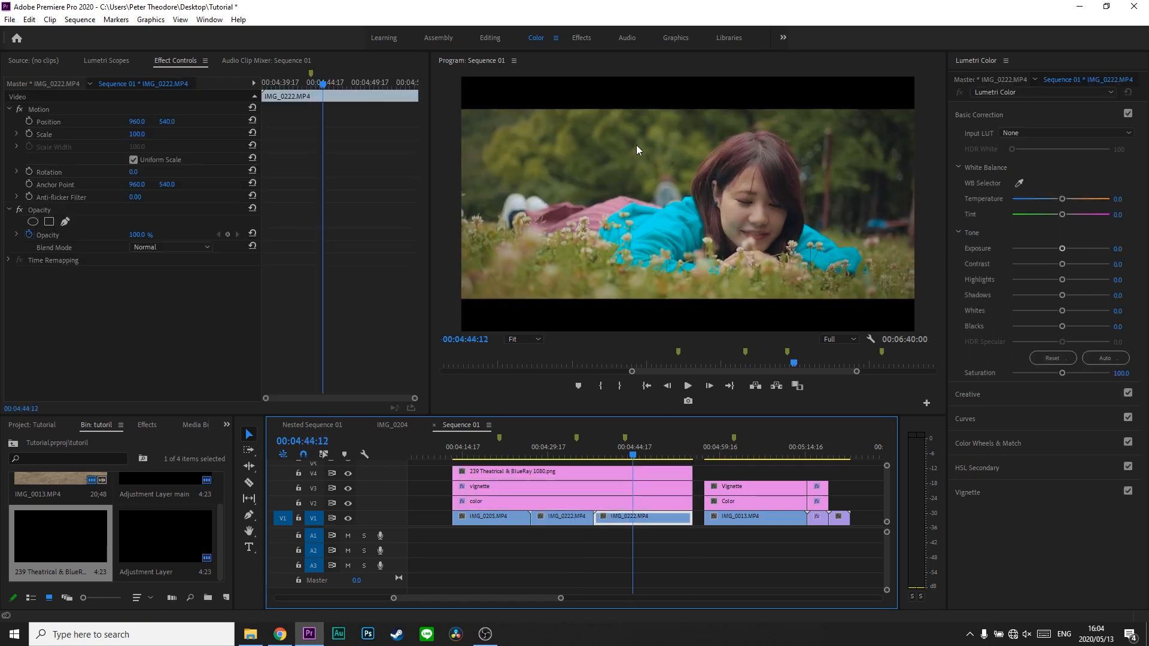
key(c)
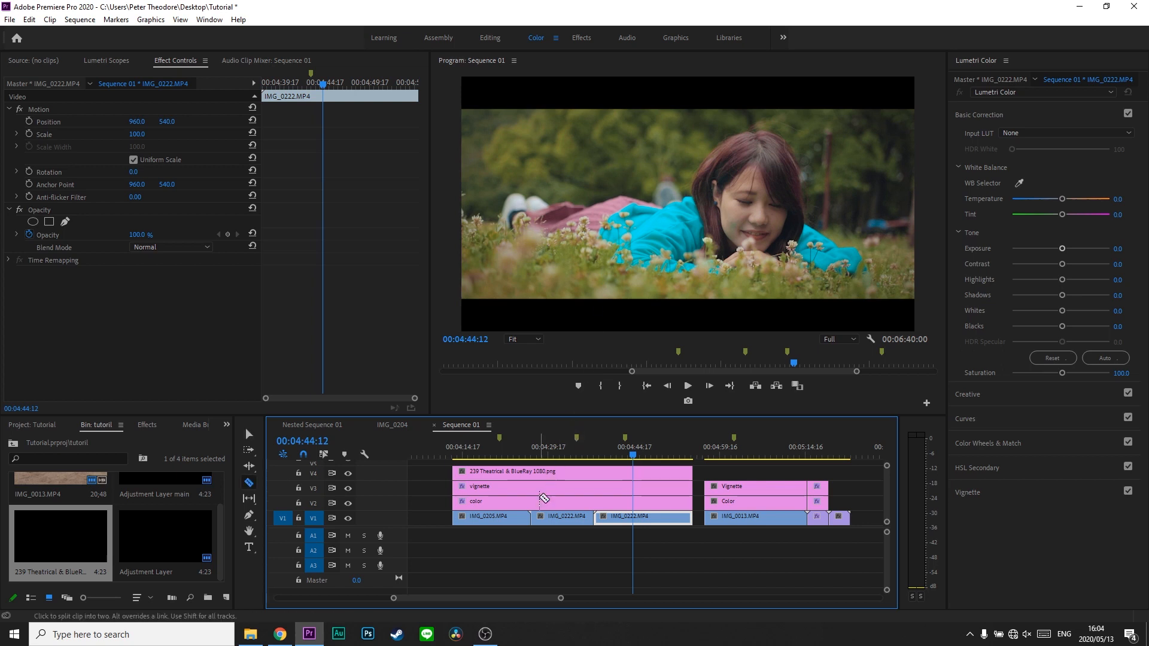
click(532, 502)
key(ctrl+z)
key(v)
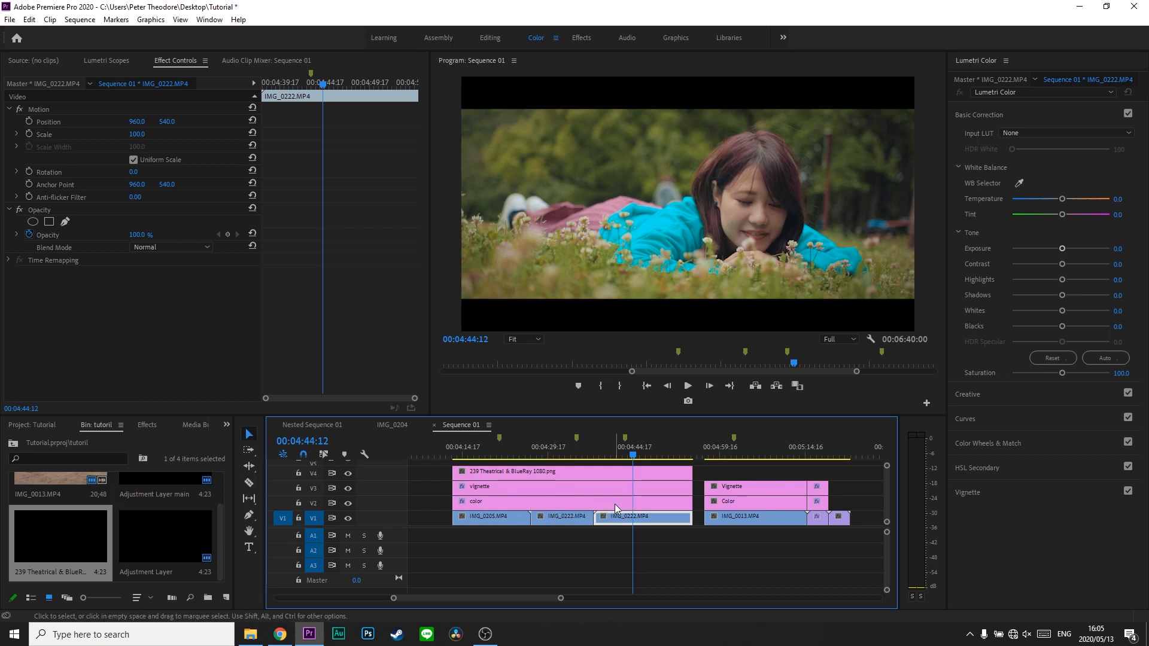
Split the color layer at the start of the first IMG_0222.MP4 clip and select the second segment.
click(537, 503)
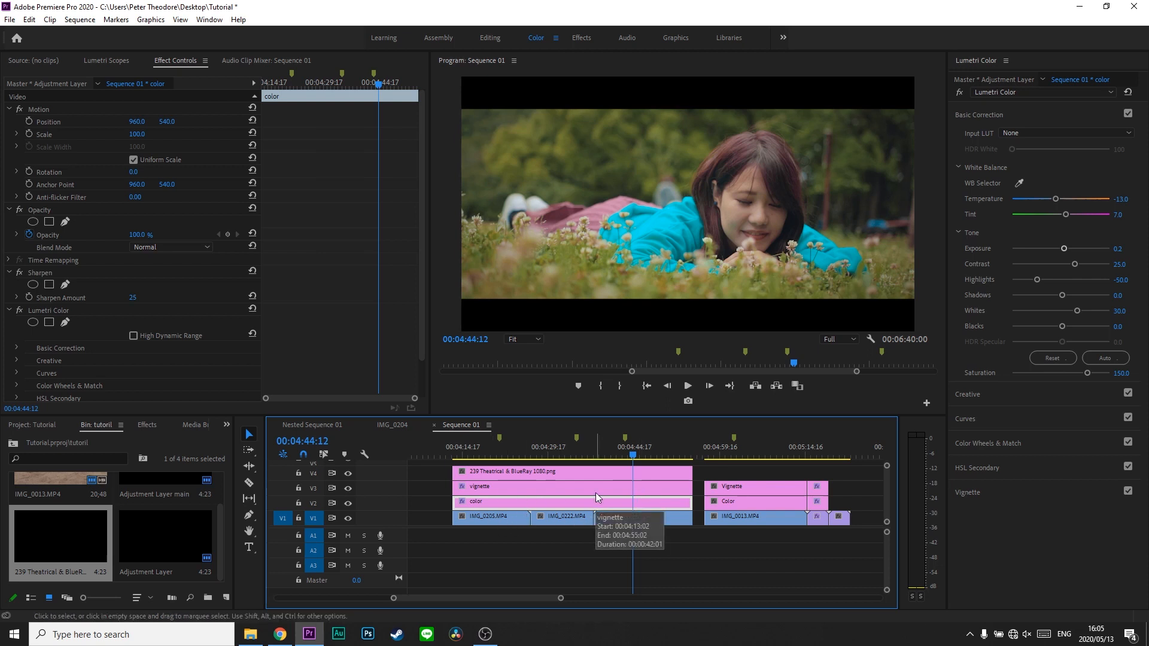
key(c)
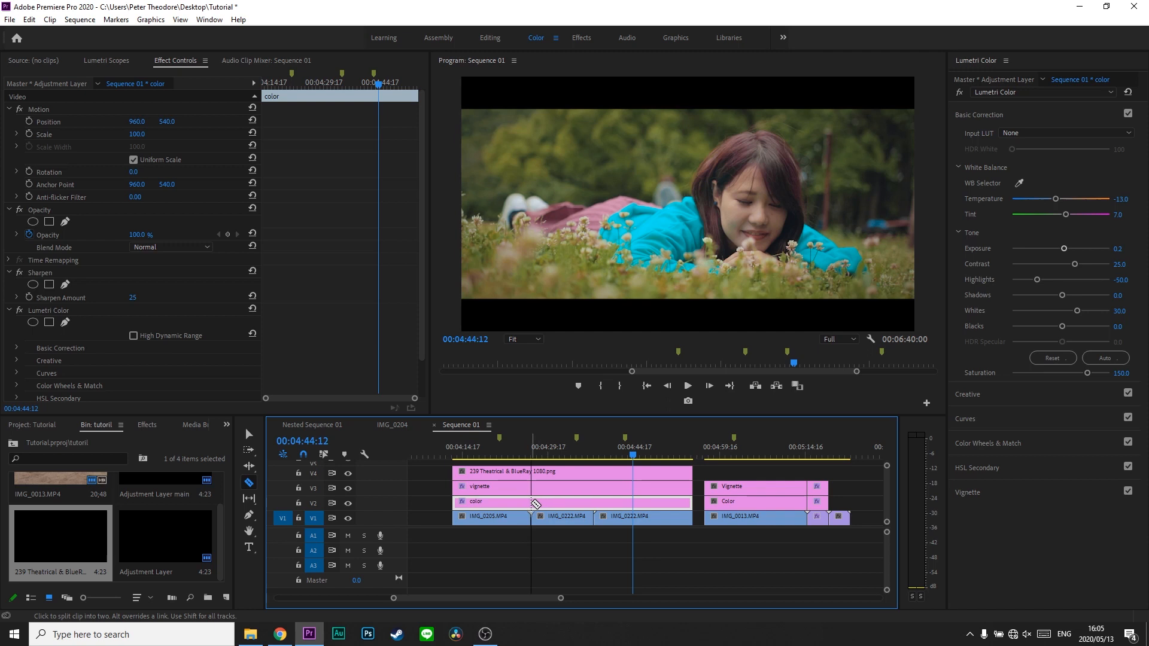
click(531, 503)
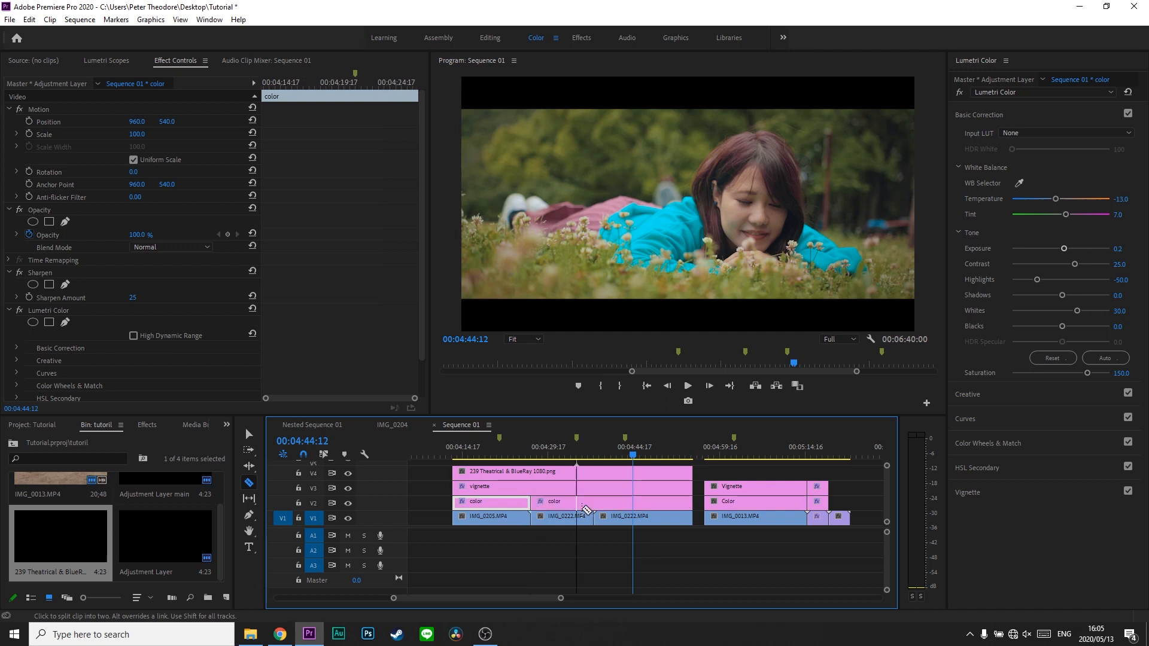
key(v)
click(602, 504)
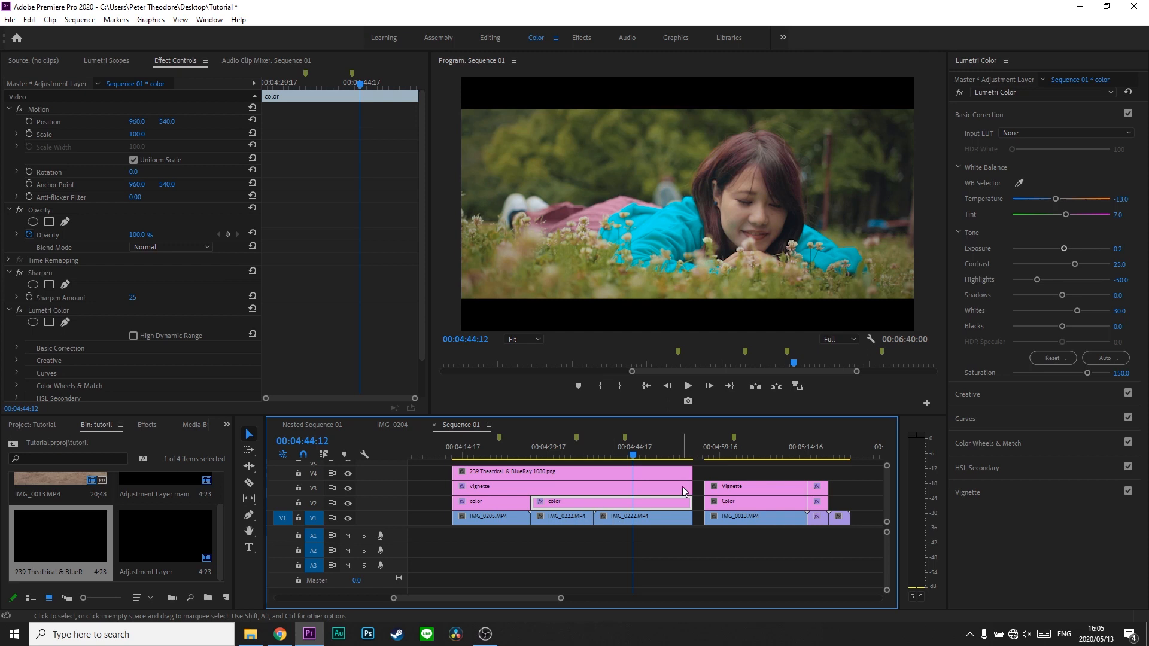
Boost the greens in the second color segment's Hue vs Sat curve and clear the trial points from its Hue vs Hue curve.
click(1007, 419)
scroll(997, 436, down, 1)
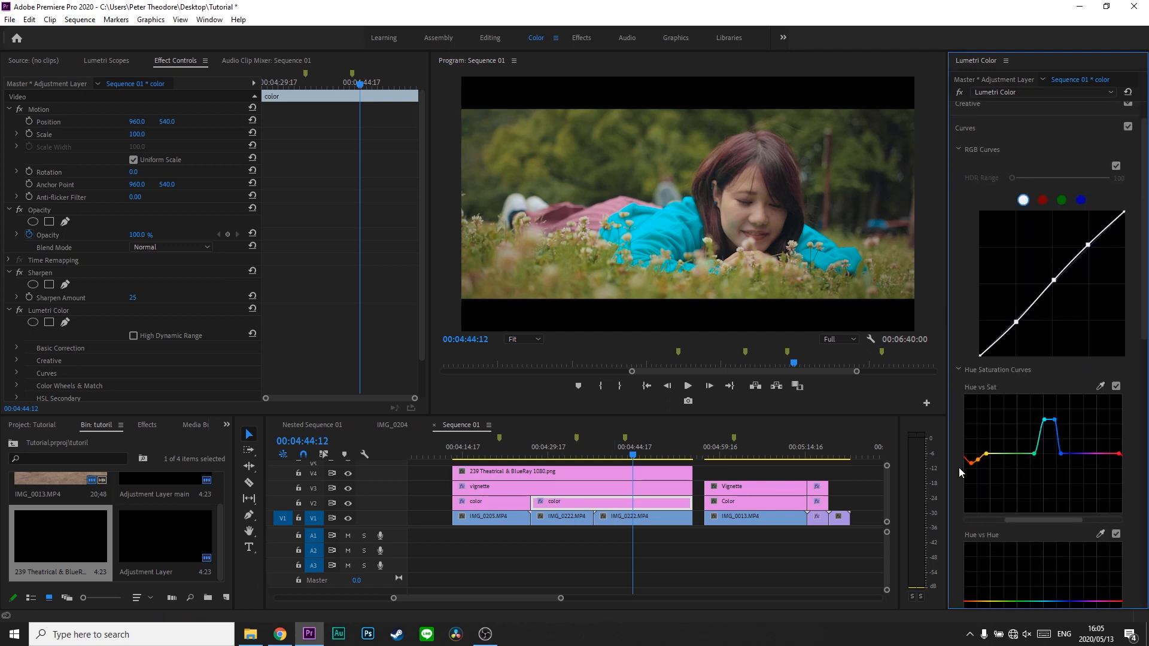
click(626, 457)
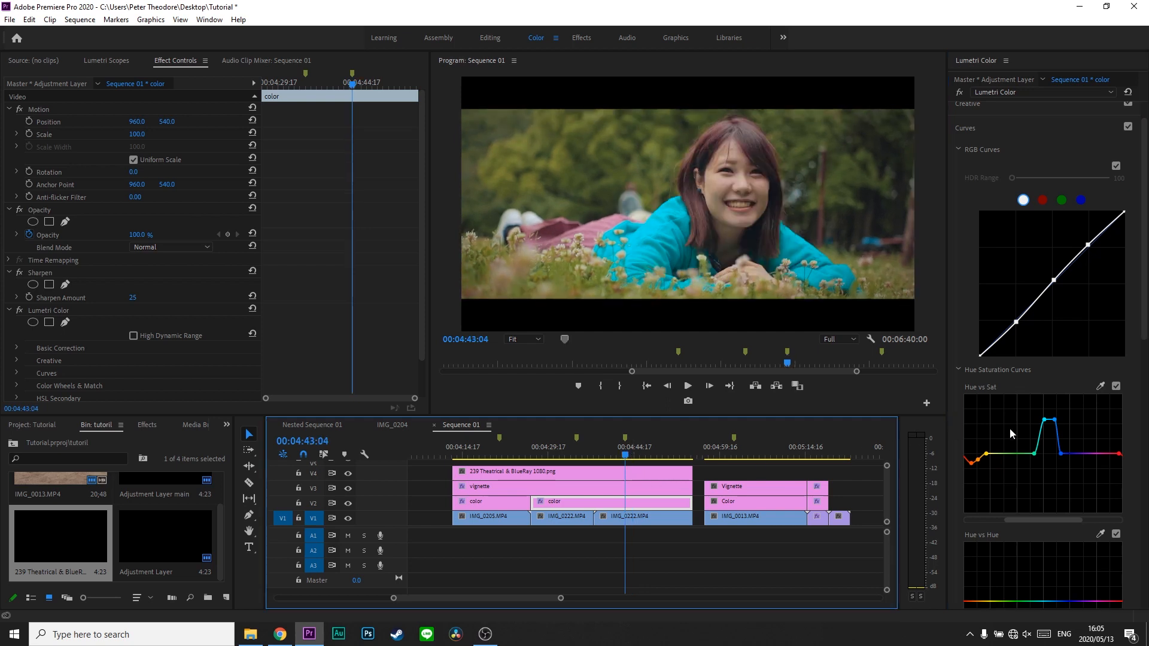
scroll(1011, 465, down, 3)
ctrl+click(1002, 494)
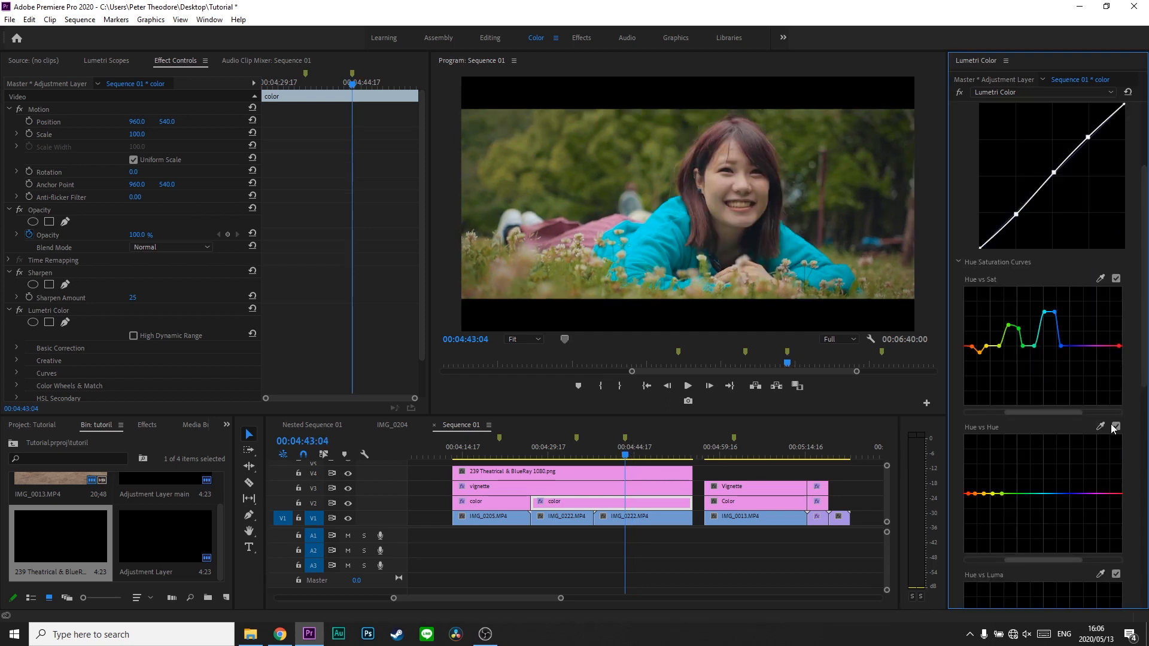
double_click(1032, 494)
Play the graded IMG_0222.MP4 clips from near the start of the first one, then return to 00:04:43:04.
drag(620, 461, 553, 465)
key(space)
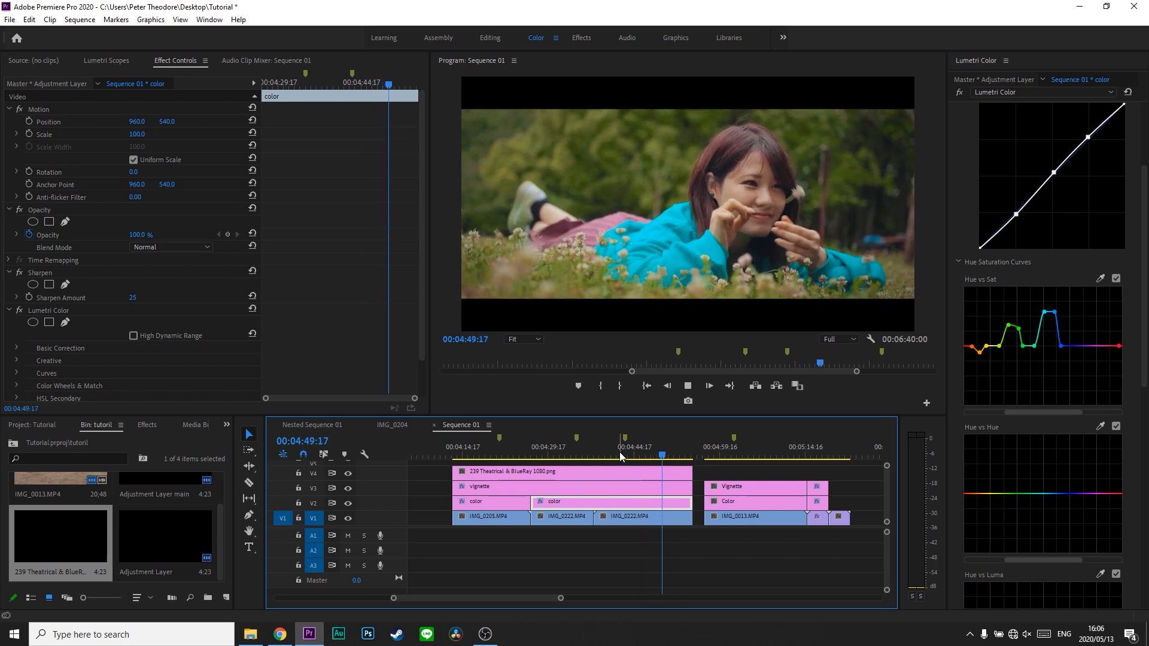
key(space)
drag(664, 456, 620, 469)
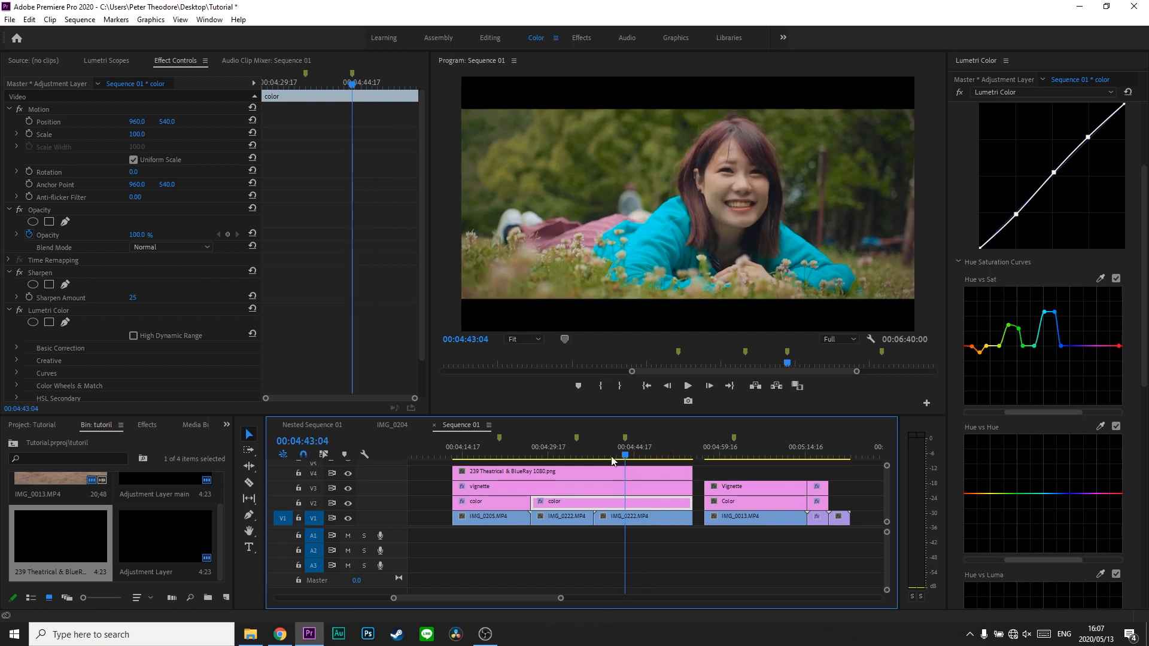
Select the Color adjustment layer above IMG_0013.MP4 and set its Basic Correction Saturation to 150.
click(733, 453)
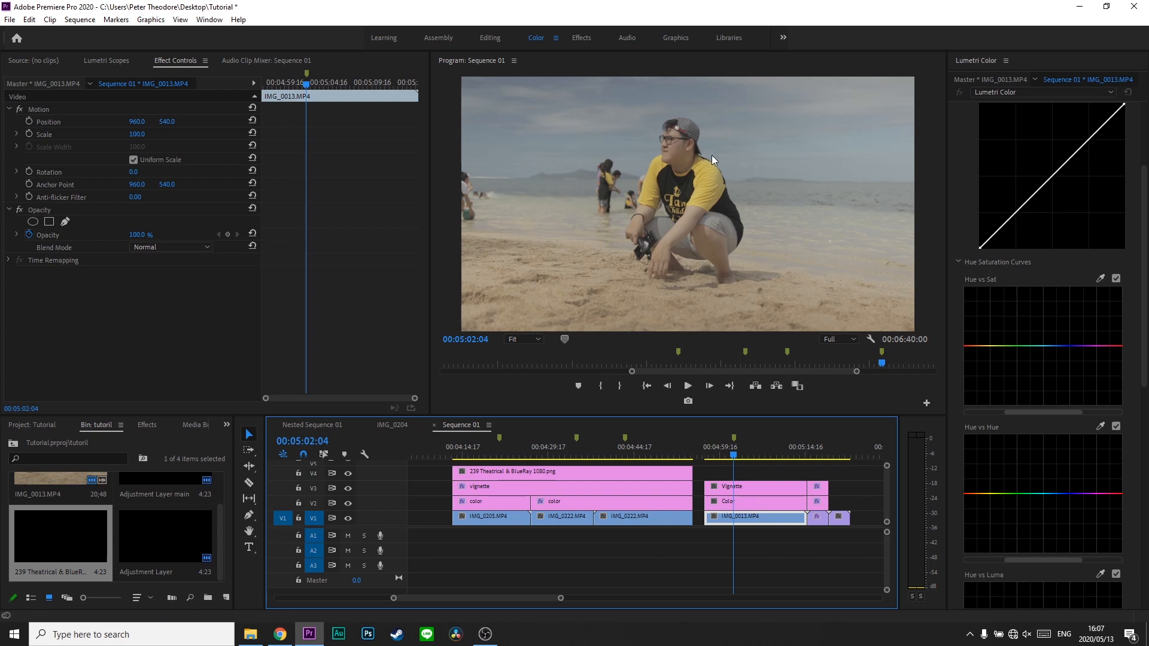
click(763, 504)
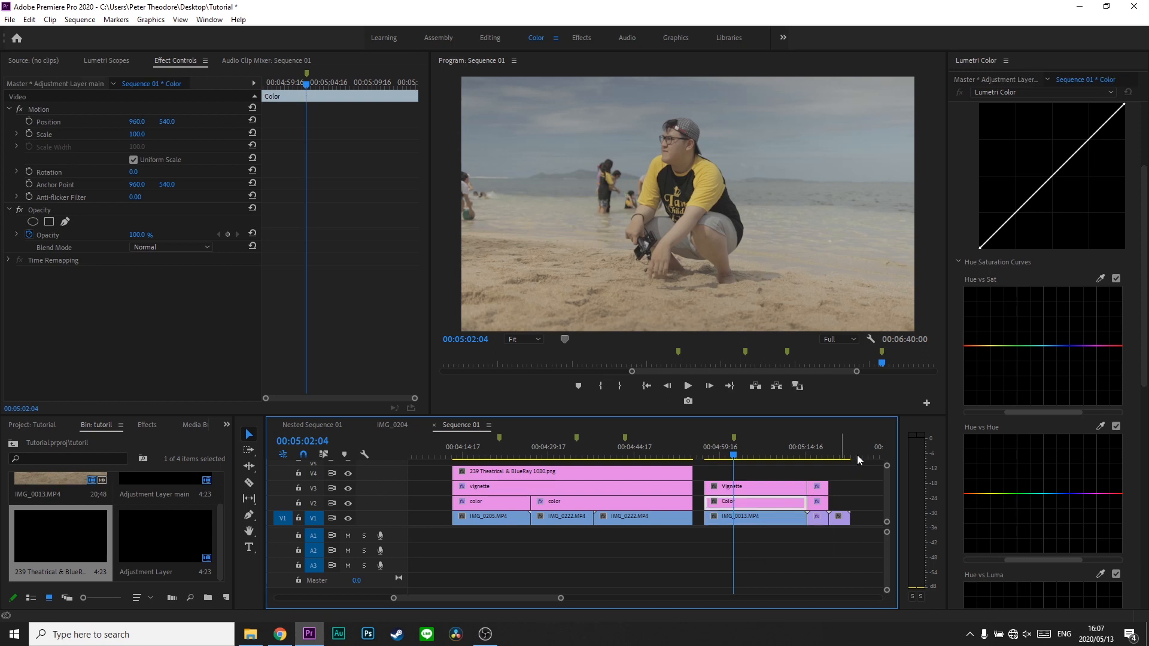
scroll(1064, 293, up, 5)
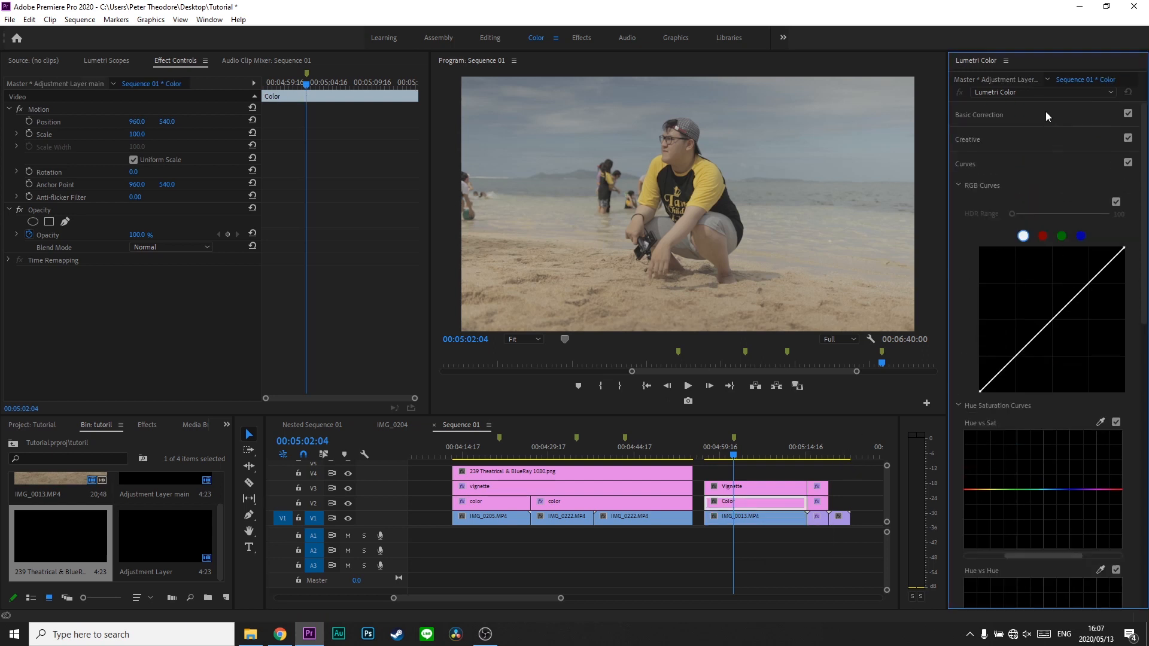
click(1046, 115)
click(1121, 373)
text(150)
key(Return)
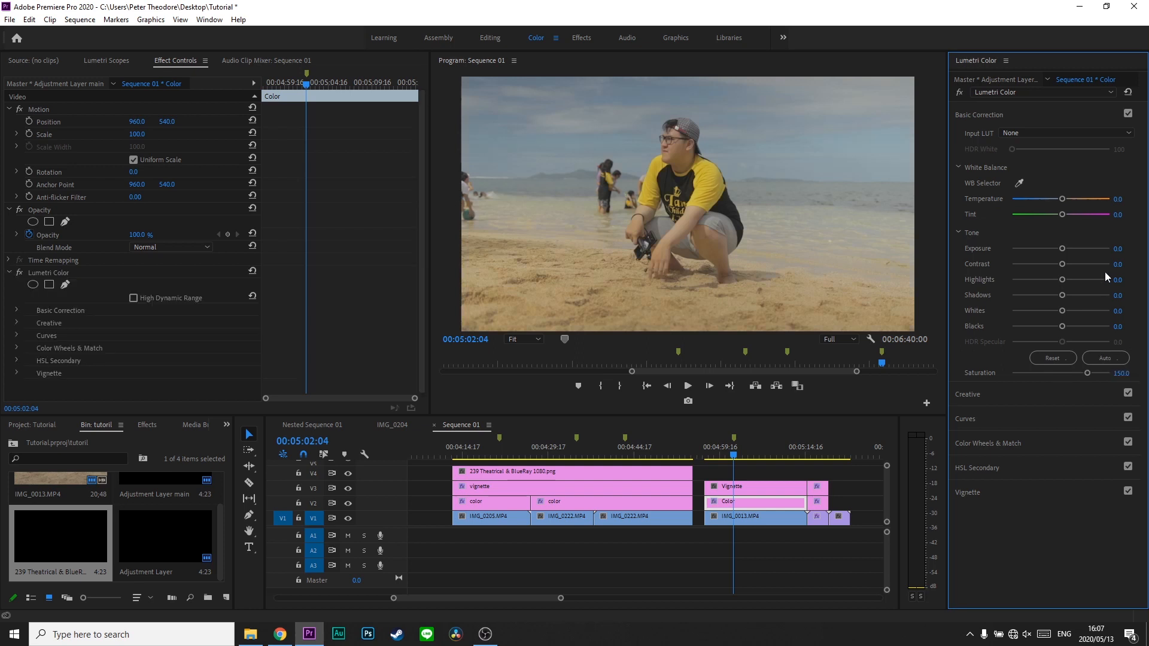
Cool the beach clip's Temperature slightly and set its Highlights to -50.
click(1057, 199)
click(1118, 280)
text(-50)
key(Return)
Set the beach clip's Contrast to 25 and Exposure to 0.3, and raise the Whites moderately.
click(1118, 264)
text(25)
key(Return)
click(1119, 249)
text(0.3)
key(Return)
drag(1062, 310, 1072, 311)
Apply the OSIRIS_M31 - LOG creative look at Intensity 15, with Vibrance about 65.9 and creative Saturation about 95.1.
click(1061, 395)
click(1056, 157)
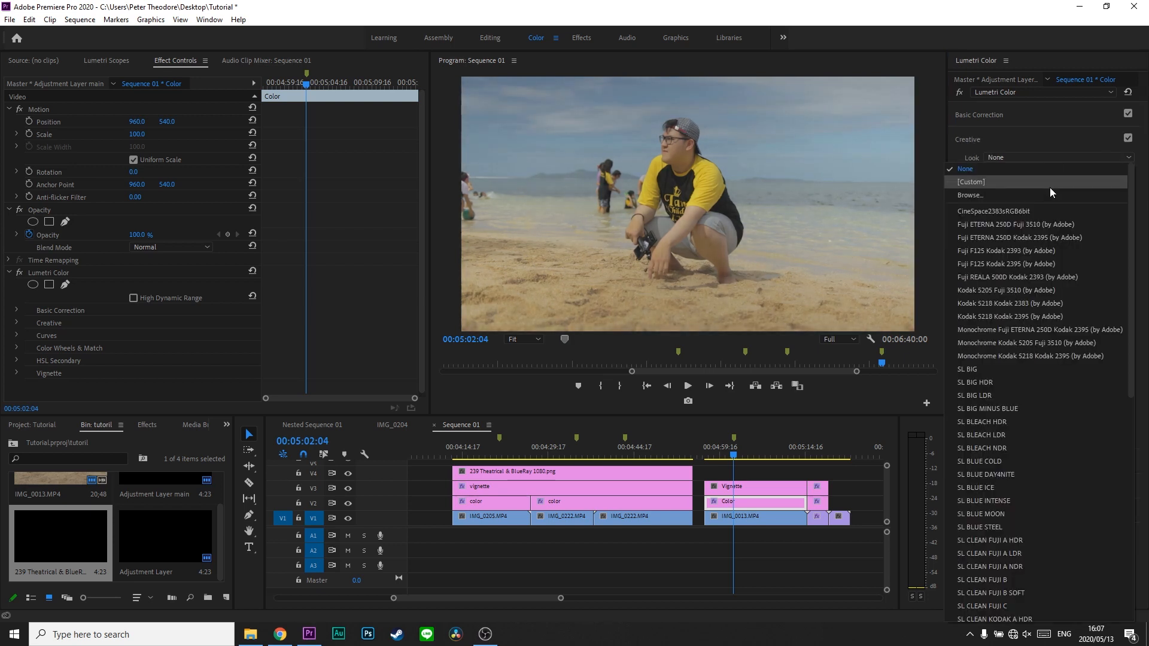
click(1029, 185)
click(257, 244)
click(546, 563)
mouse_move(1063, 332)
mouse_down()
mouse_move(1093, 331)
mouse_move(1059, 347)
mouse_up()
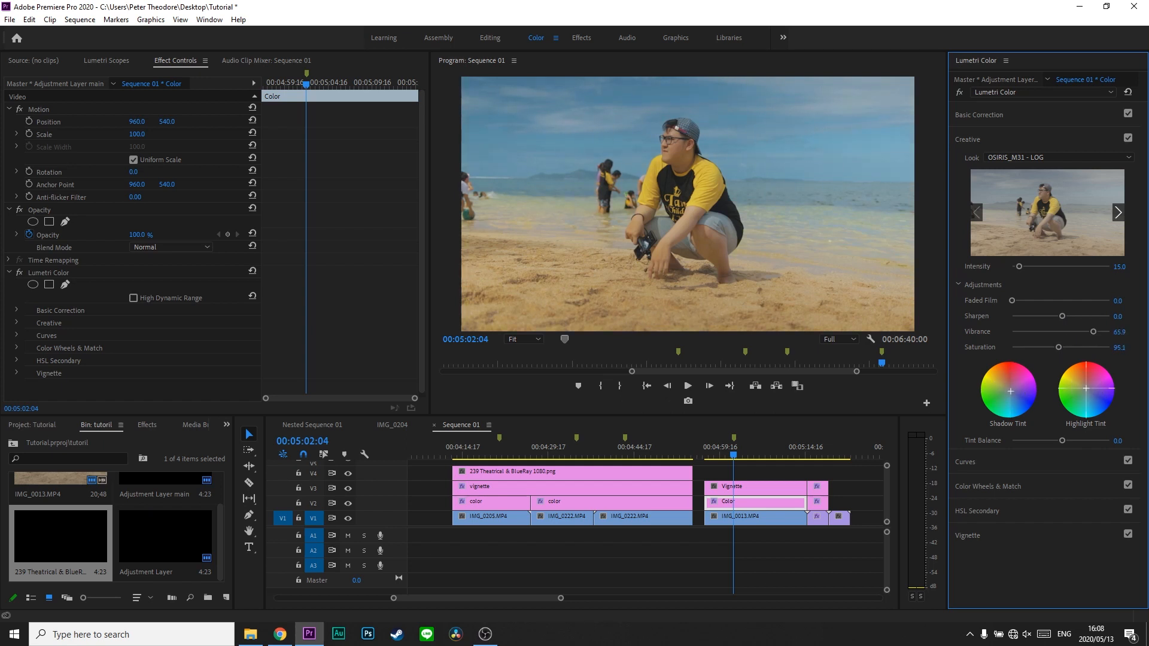
Raise the blue range on the Color layer's Hue vs Sat curve to strengthen the sky and sea.
click(1077, 464)
scroll(1080, 472, down, 2)
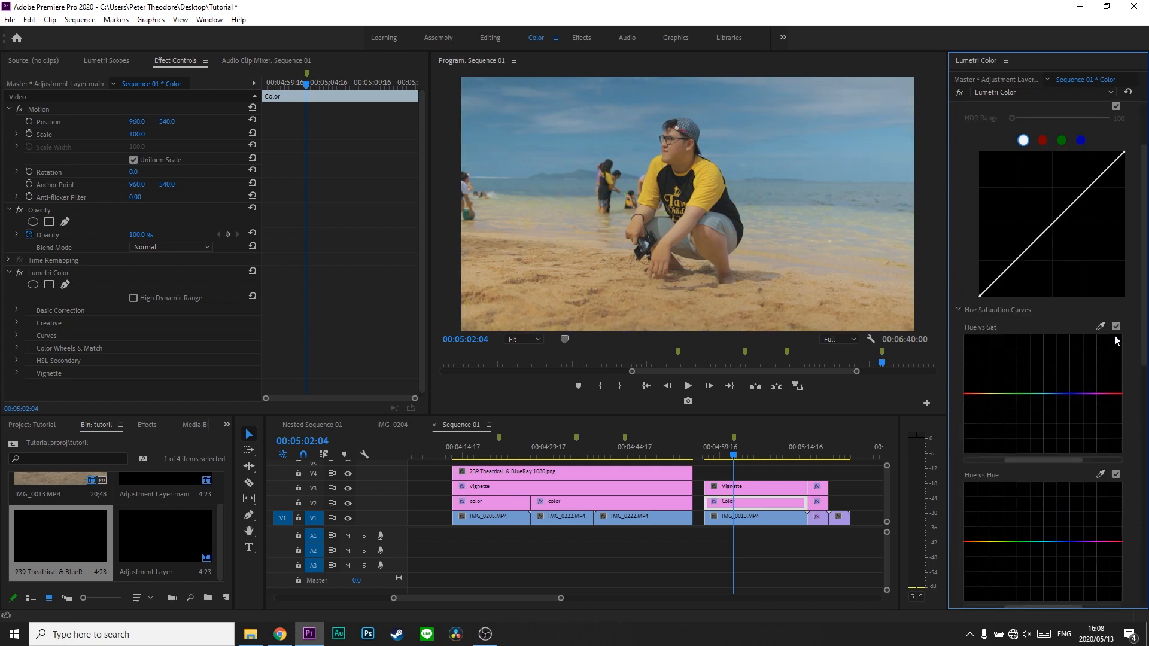
mouse_move(1058, 393)
mouse_down()
mouse_move(1058, 363)
mouse_move(1058, 373)
mouse_up()
scroll(1011, 238, up, 2)
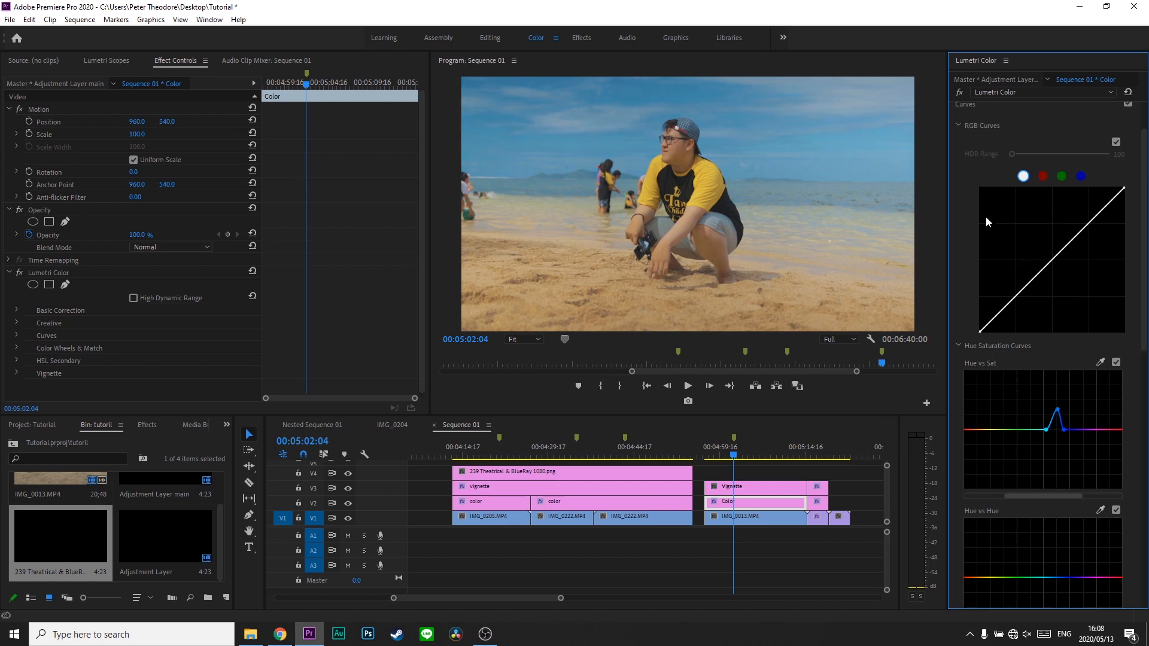
click(1053, 141)
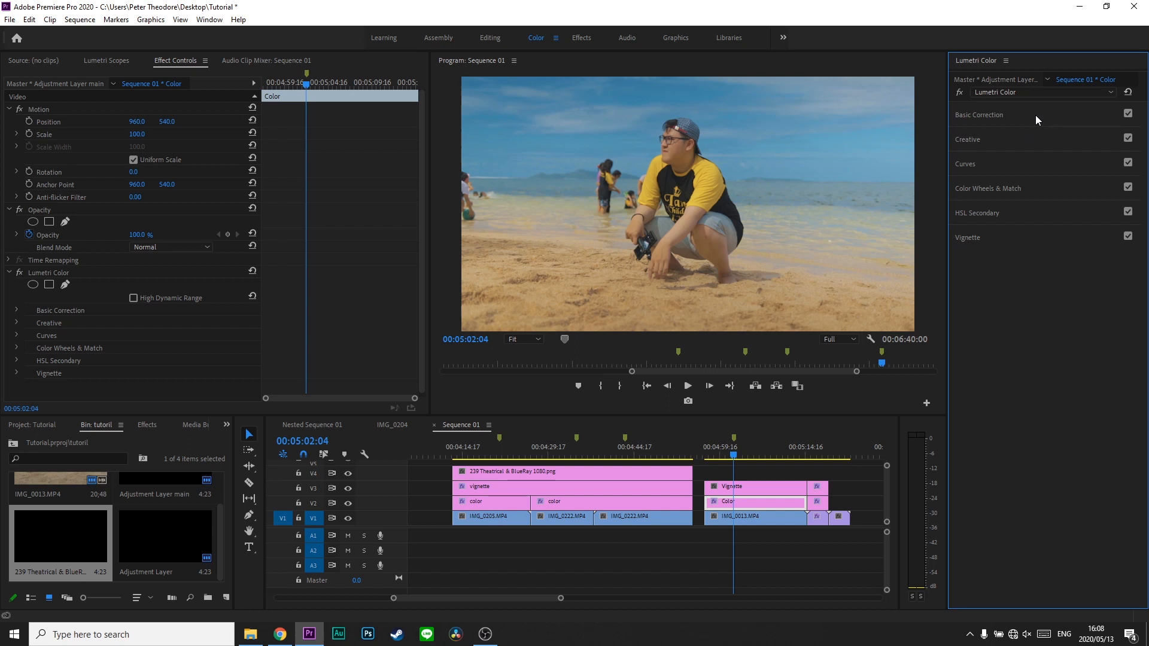
Check the Basic Correction settings of the IMG_0013.MP4 clip and of the Color adjustment layer above it.
click(744, 521)
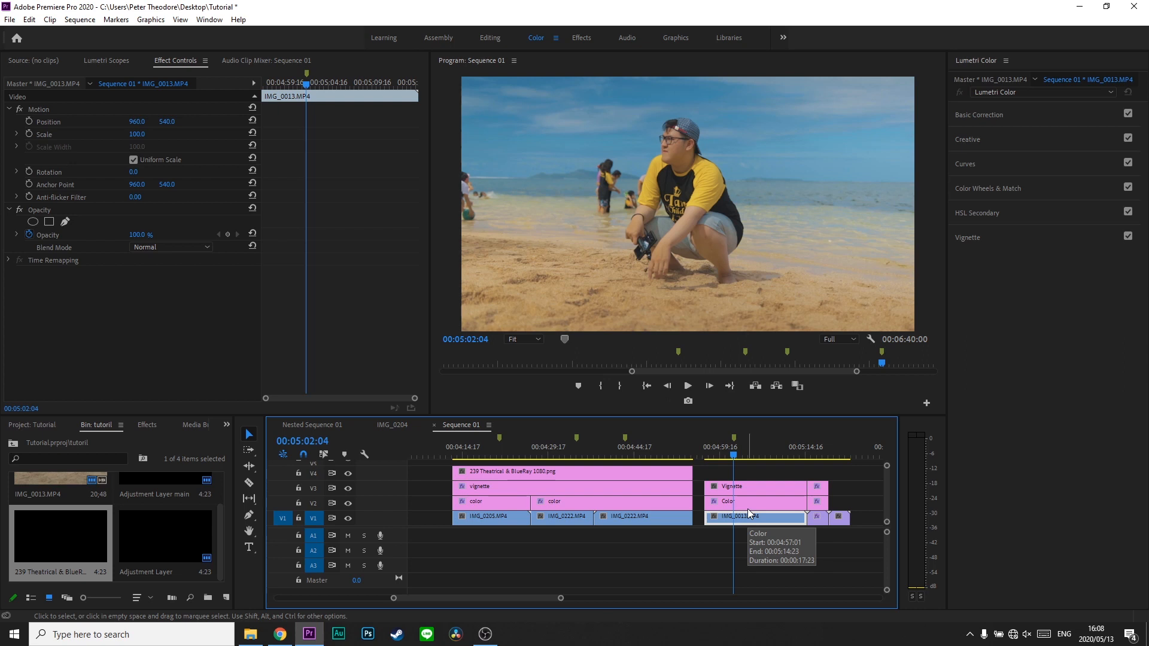
click(1041, 111)
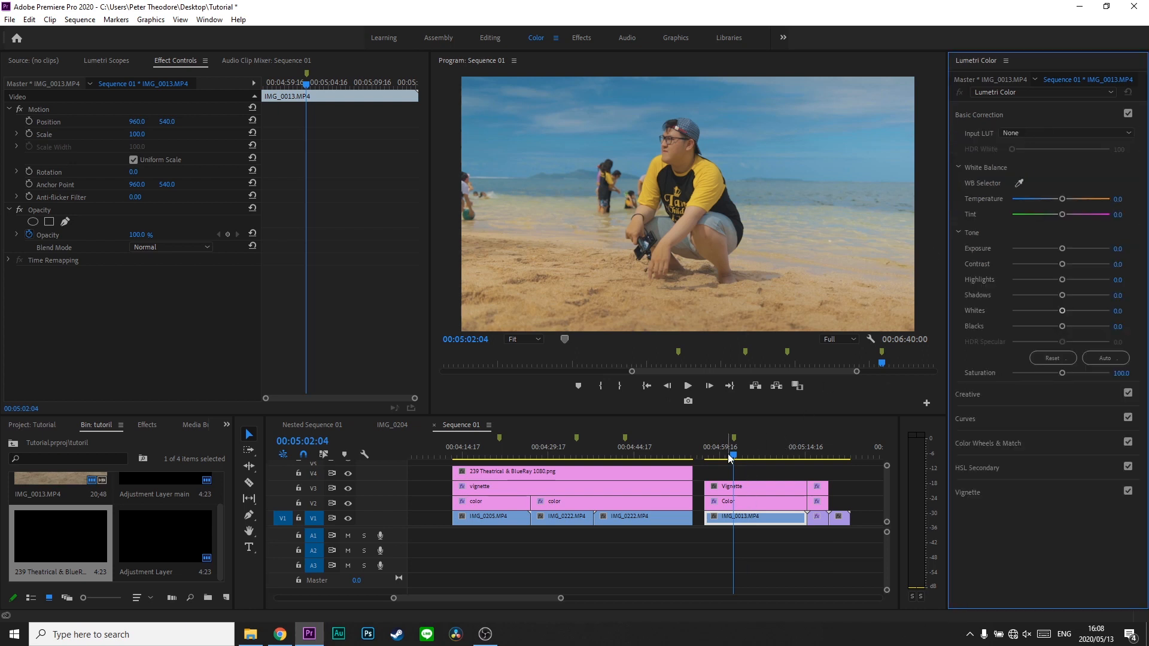
click(727, 502)
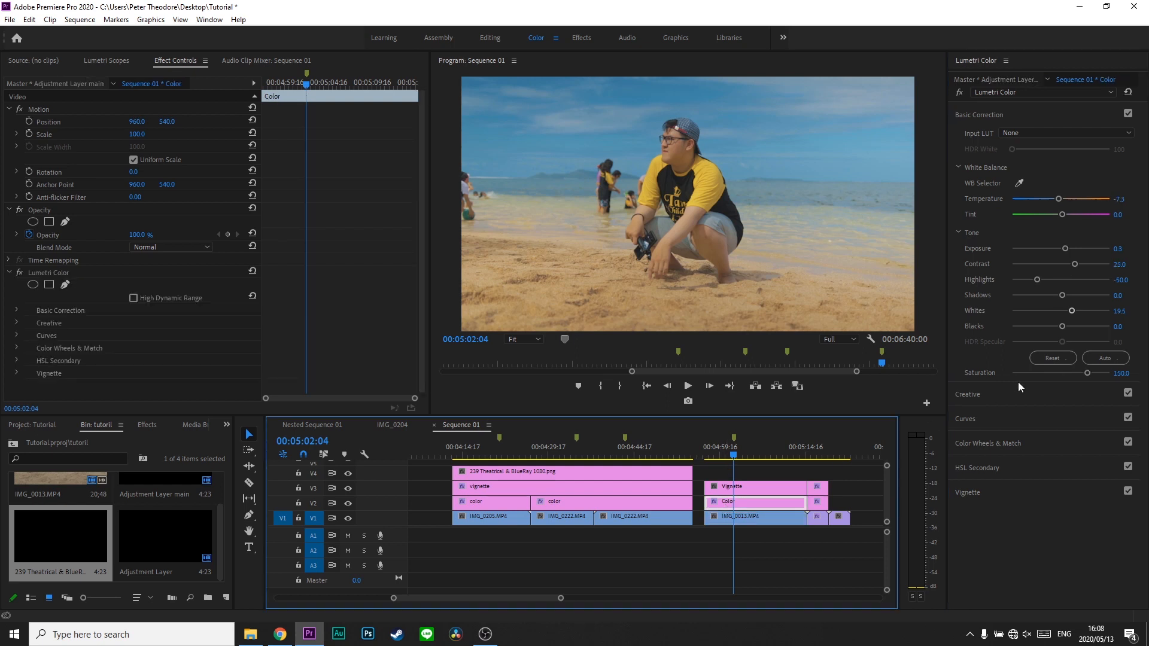
mouse_move(735, 457)
mouse_down()
mouse_move(750, 461)
mouse_move(735, 457)
mouse_up()
Shift the blue peak on the Color layer's Hue vs Sat curve slightly higher and toward cyan.
click(1036, 421)
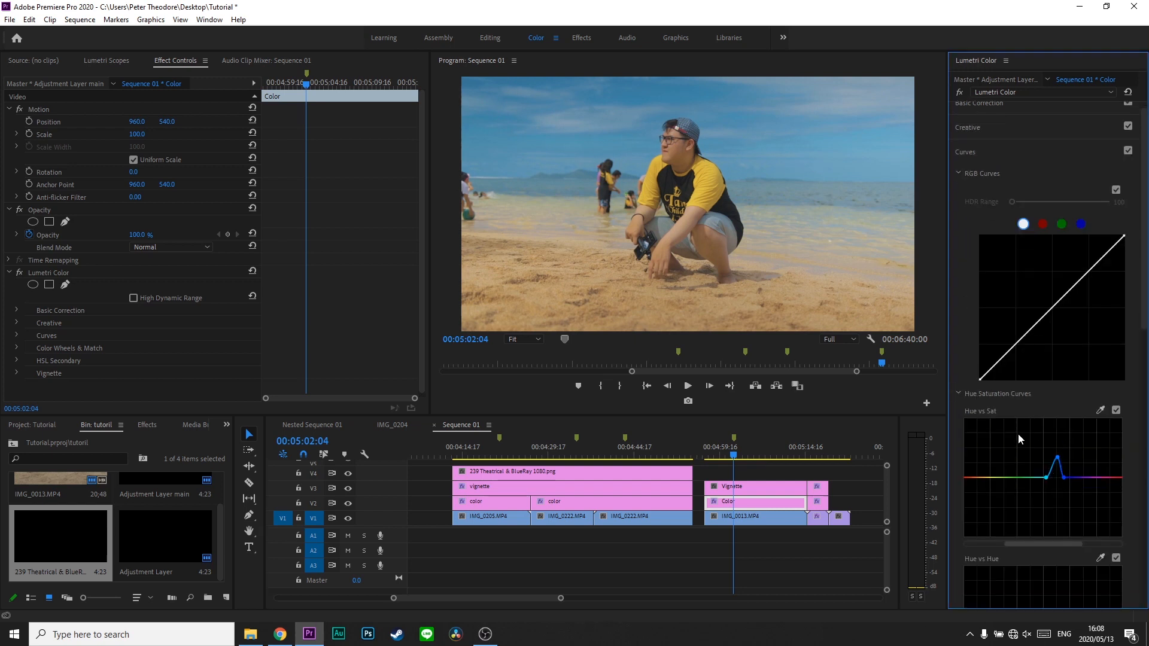
drag(1057, 459, 1053, 451)
scroll(1025, 259, up, 1)
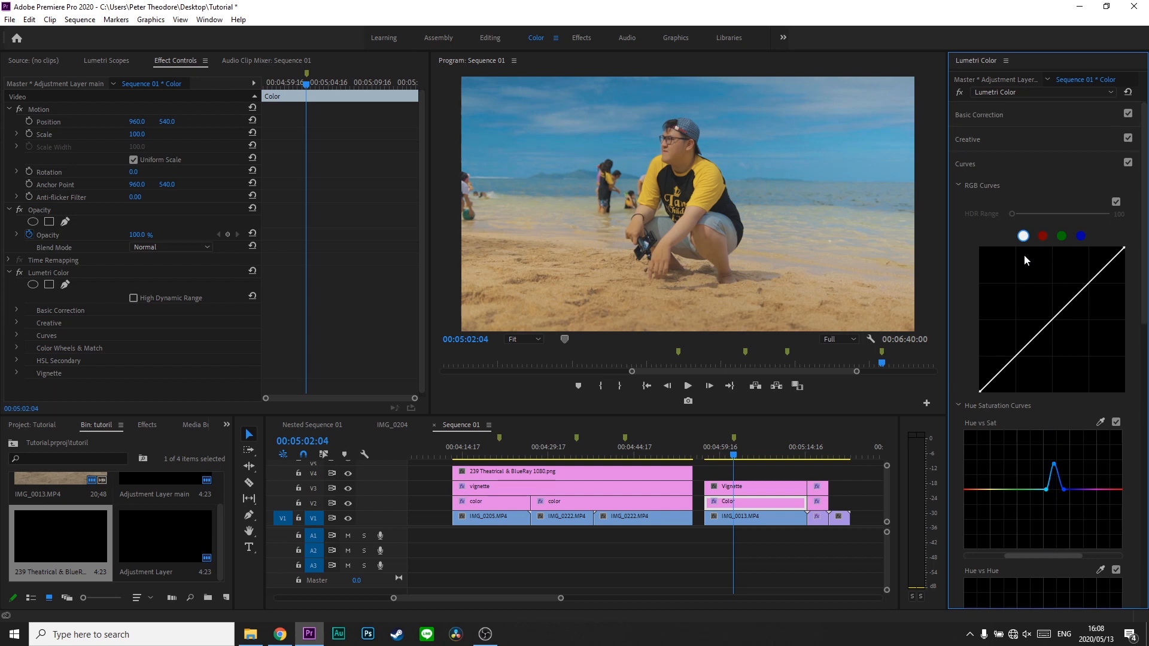
click(1040, 118)
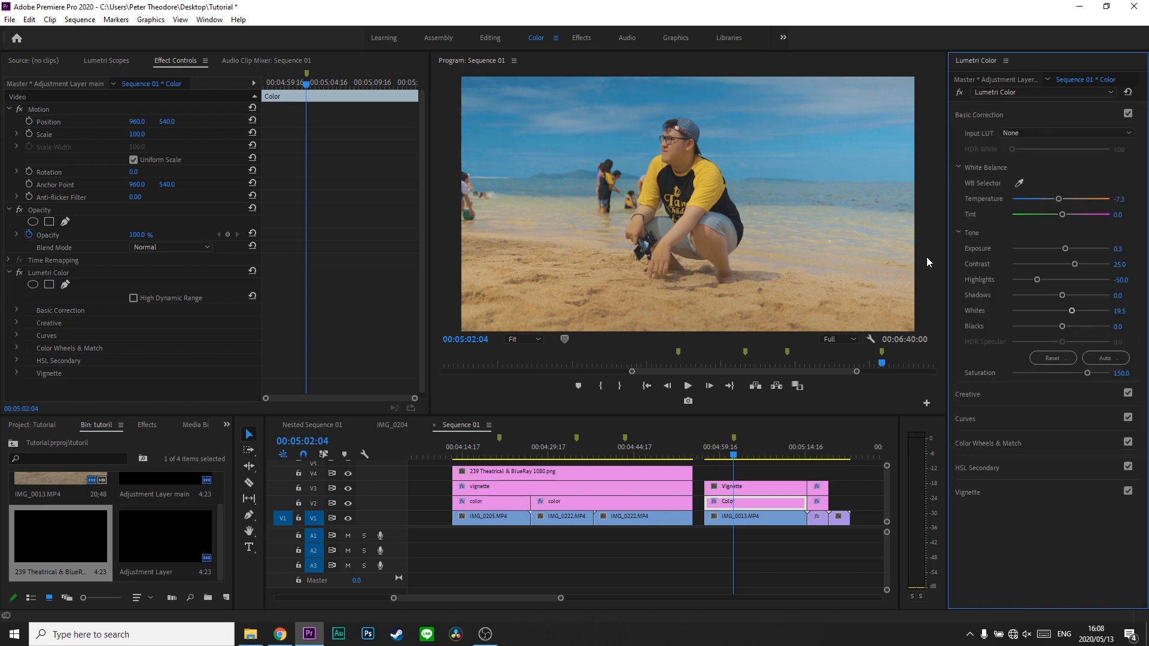
Hide track V2 with the Color adjustment layer and scrub through the beach clip to examine it without the grade.
click(741, 457)
click(347, 503)
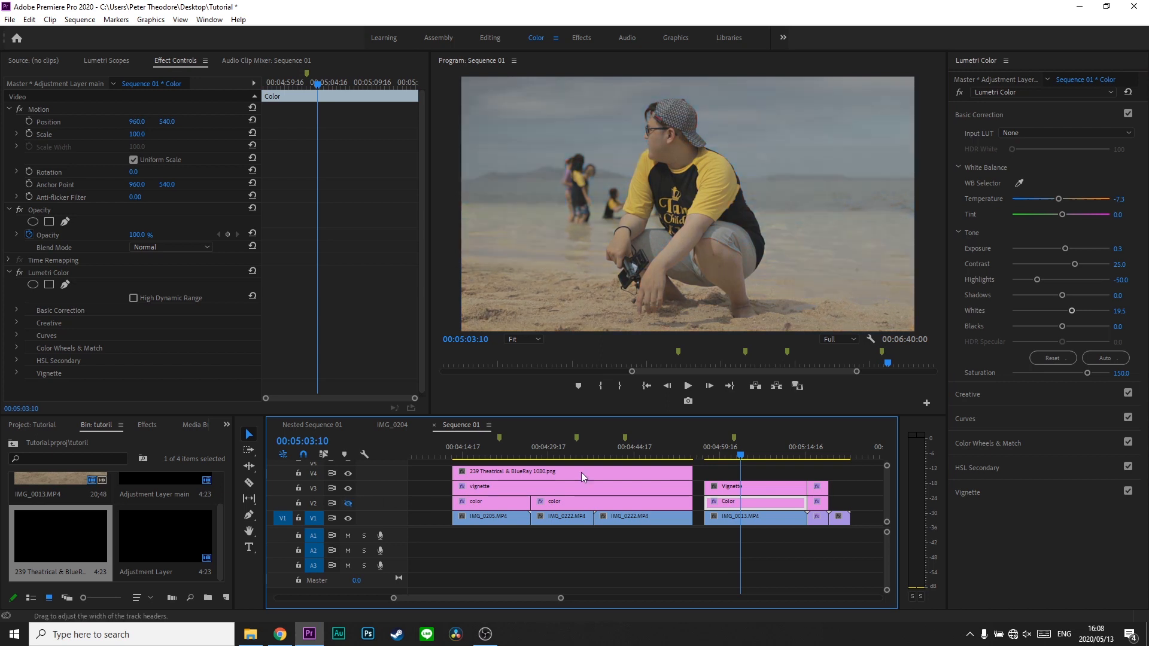
click(735, 457)
drag(736, 458, 761, 461)
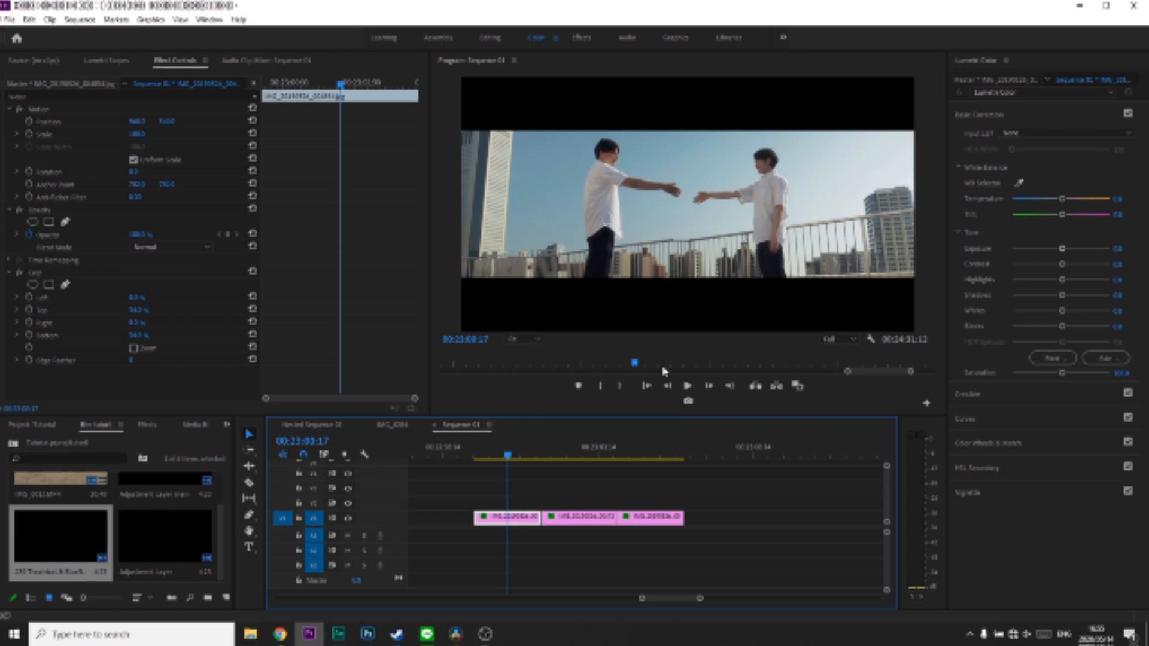
Examine the second and third letterboxed stills near 00:23:03 and 00:23:05, then return to the second one.
click(582, 456)
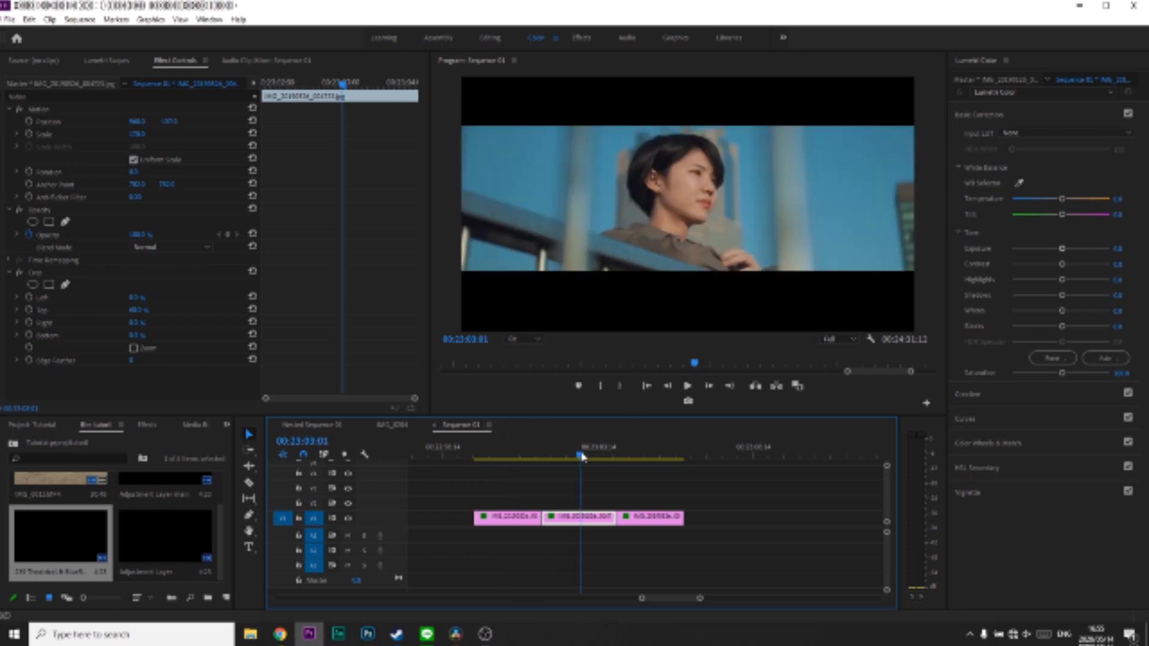
click(658, 455)
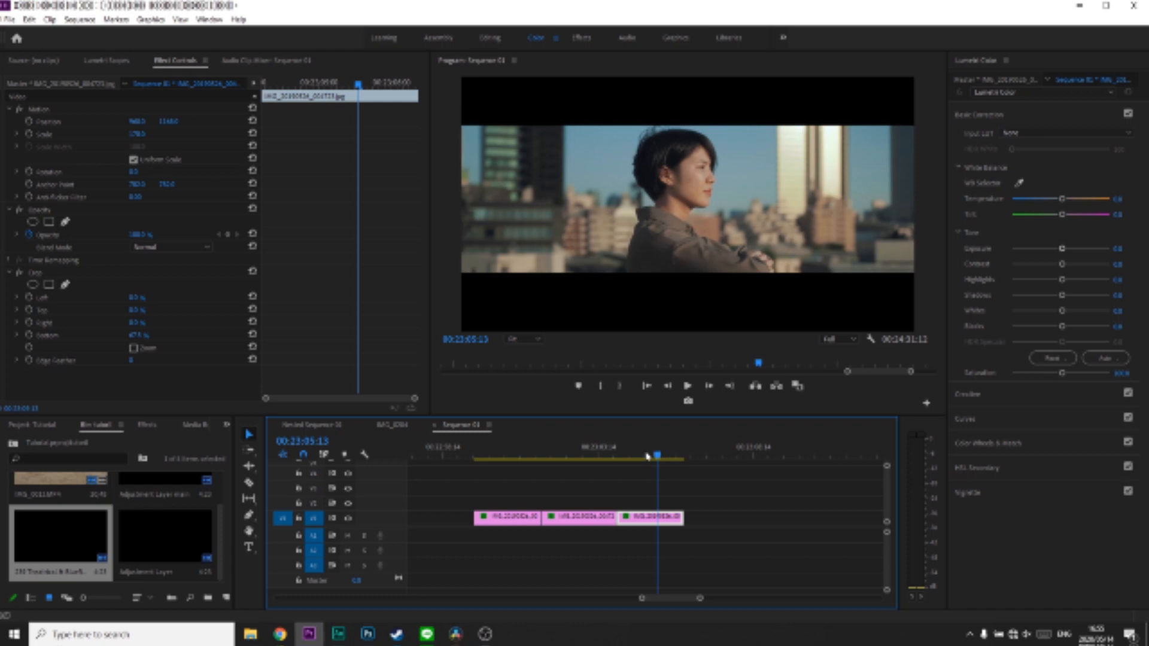
click(585, 459)
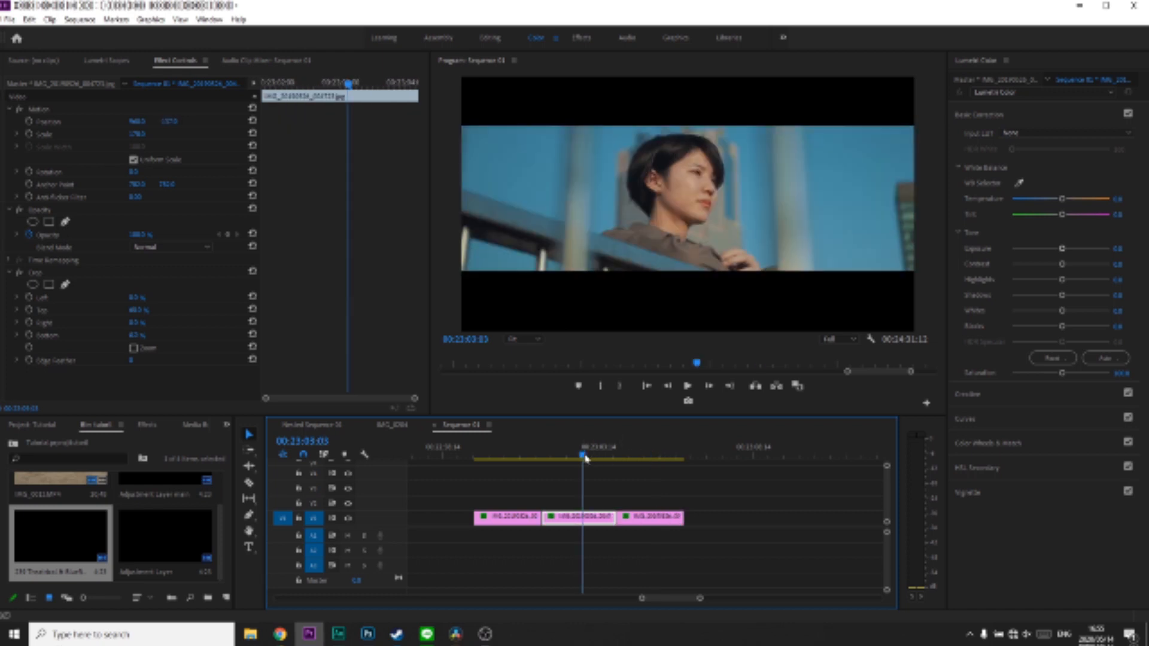